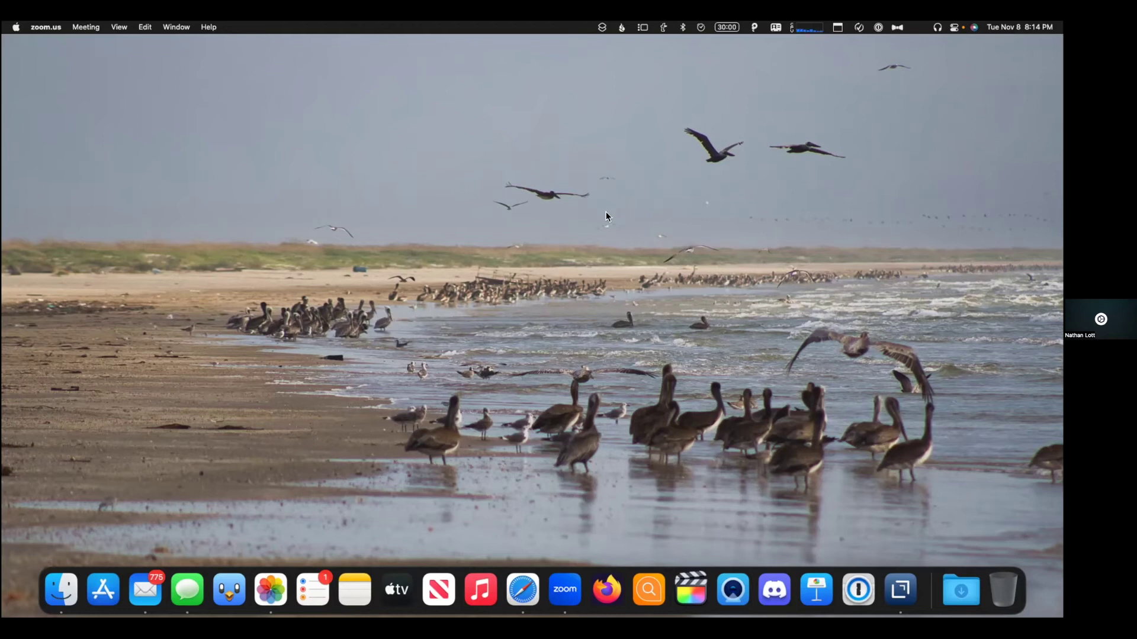
- Open the Desktop & Dock page of System Settings and go to its Stage Manager and Mission Control options
mouse_move(3, 320)
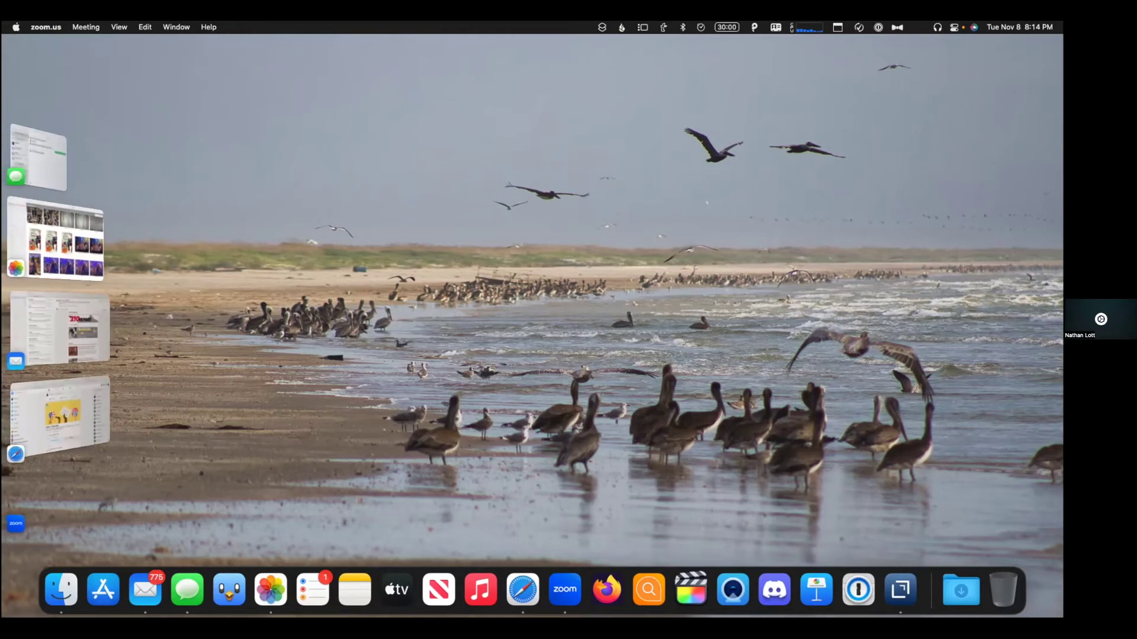
left_click(15, 28)
left_click(24, 62)
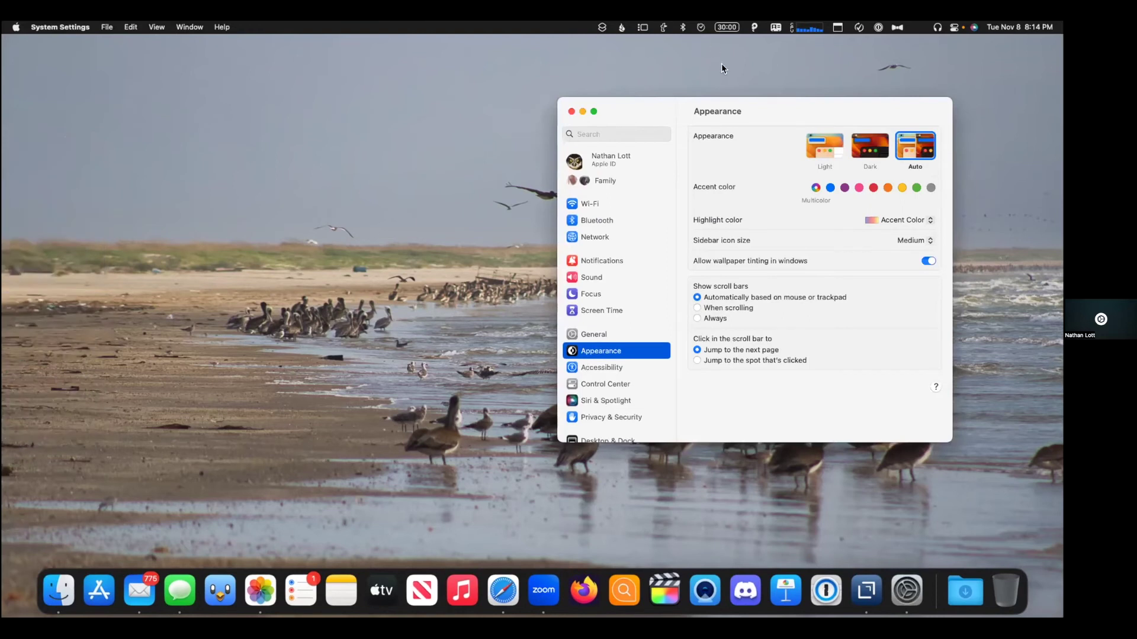
left_click_drag(740, 107, 398, 107)
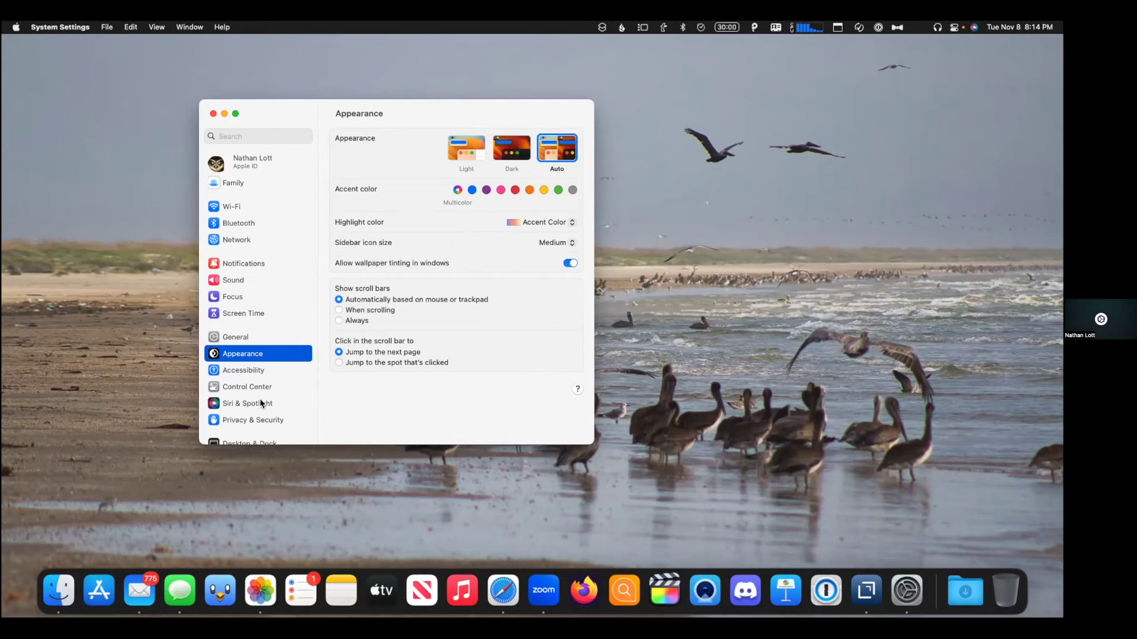
scroll(259, 411, "down", 3)
left_click(260, 371)
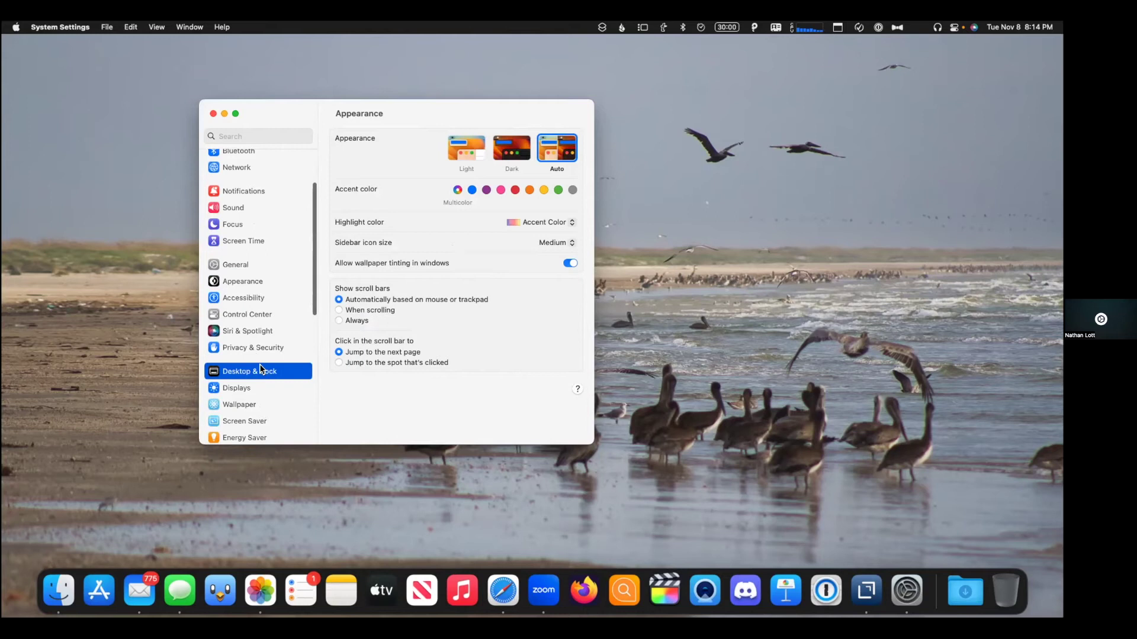
scroll(407, 343, "down", 10)
scroll(405, 340, "down", 3)
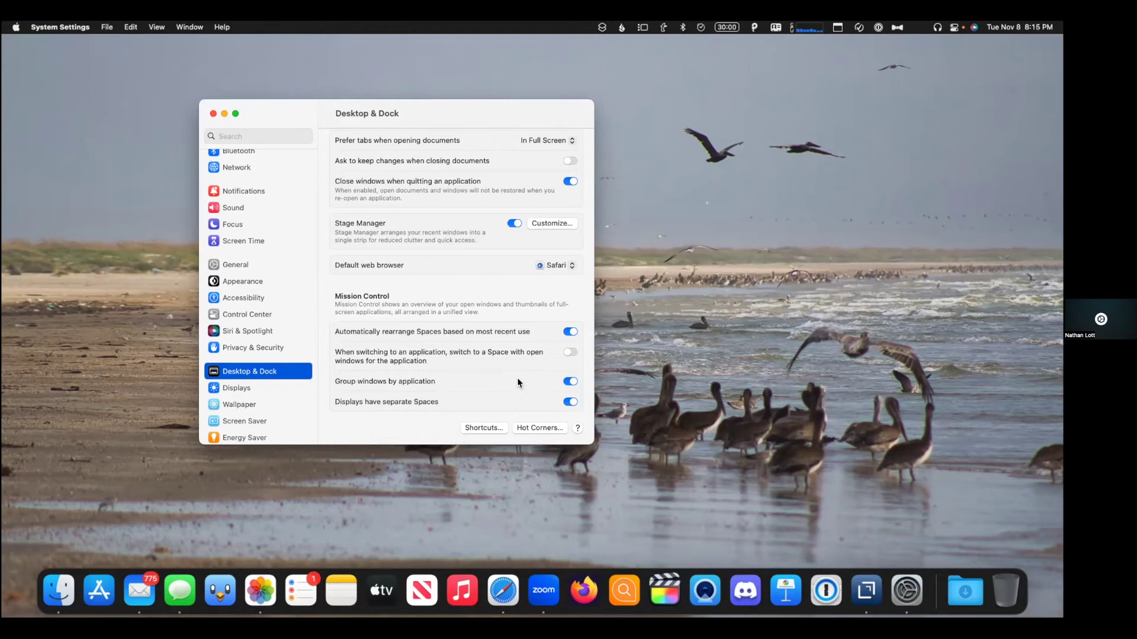
- Show the Stage Manager switches in the menu bar and Control Center, closing System Settings in between
left_click(642, 28)
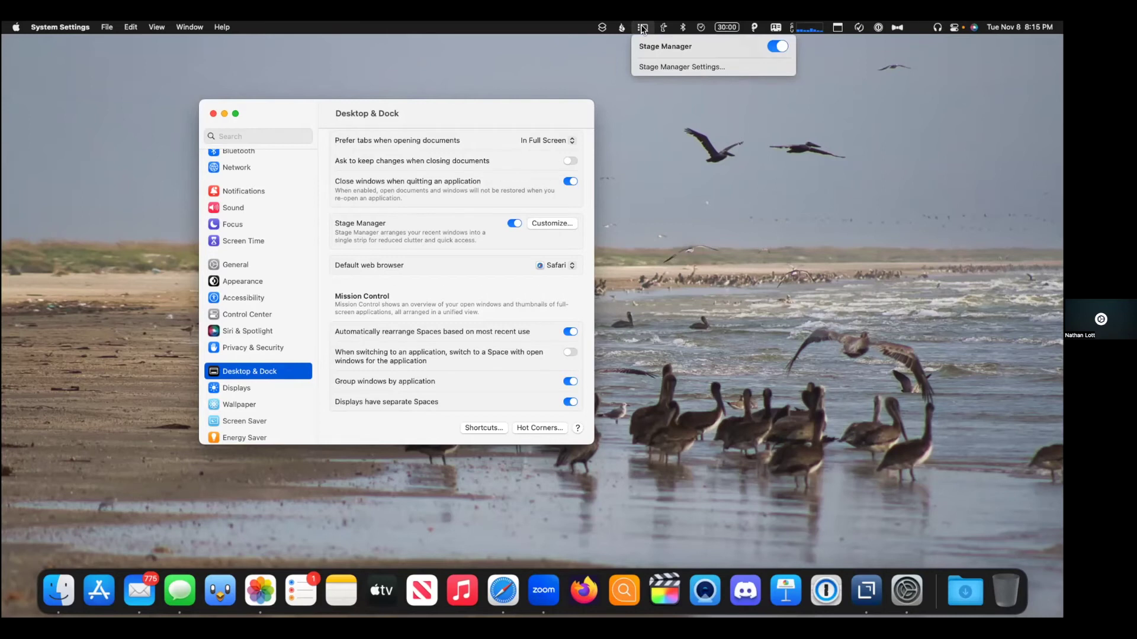
left_click(641, 26)
left_click(213, 114)
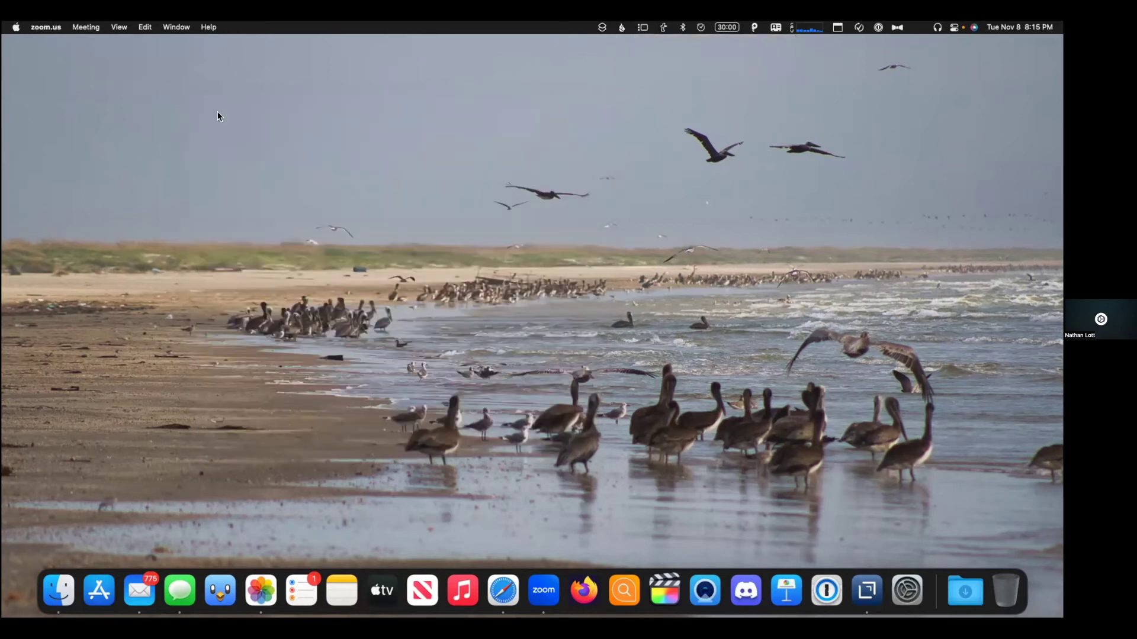
left_click(954, 27)
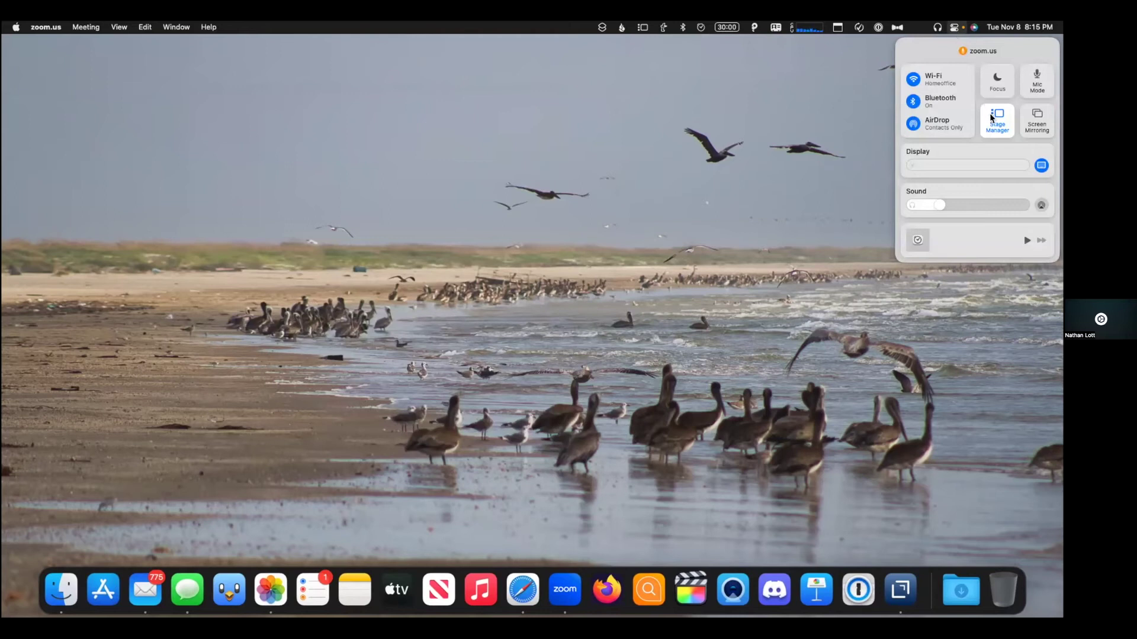
left_click(955, 27)
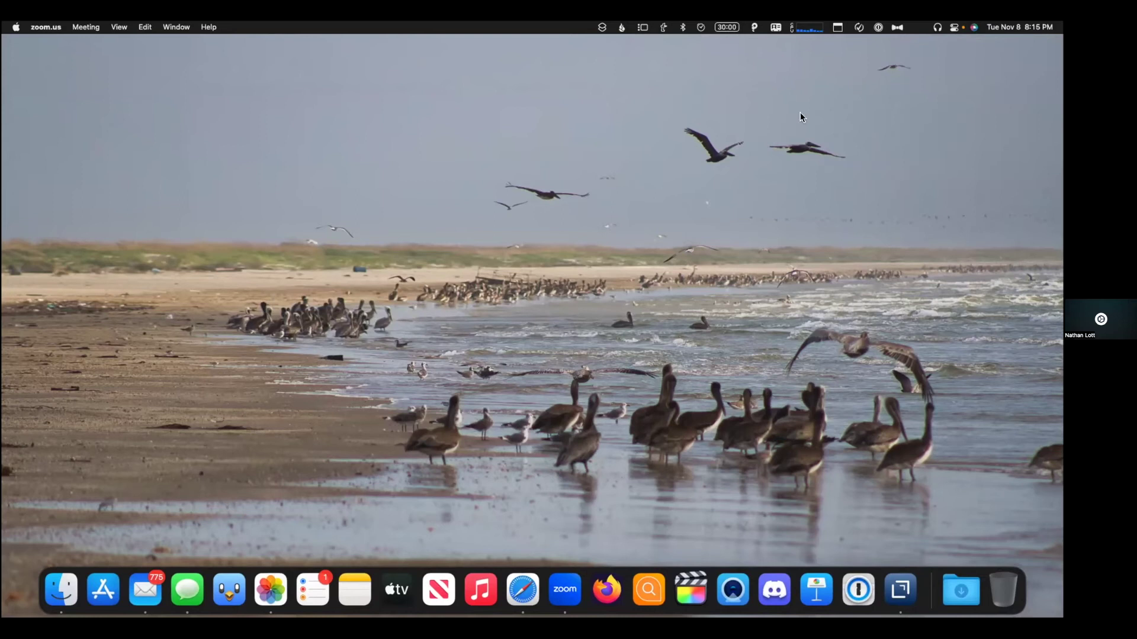
- Use the Stage Manager strip to bring Photos, Mail, Safari, Zoom, Messages and again Photos to the front, one after another
mouse_move(3, 332)
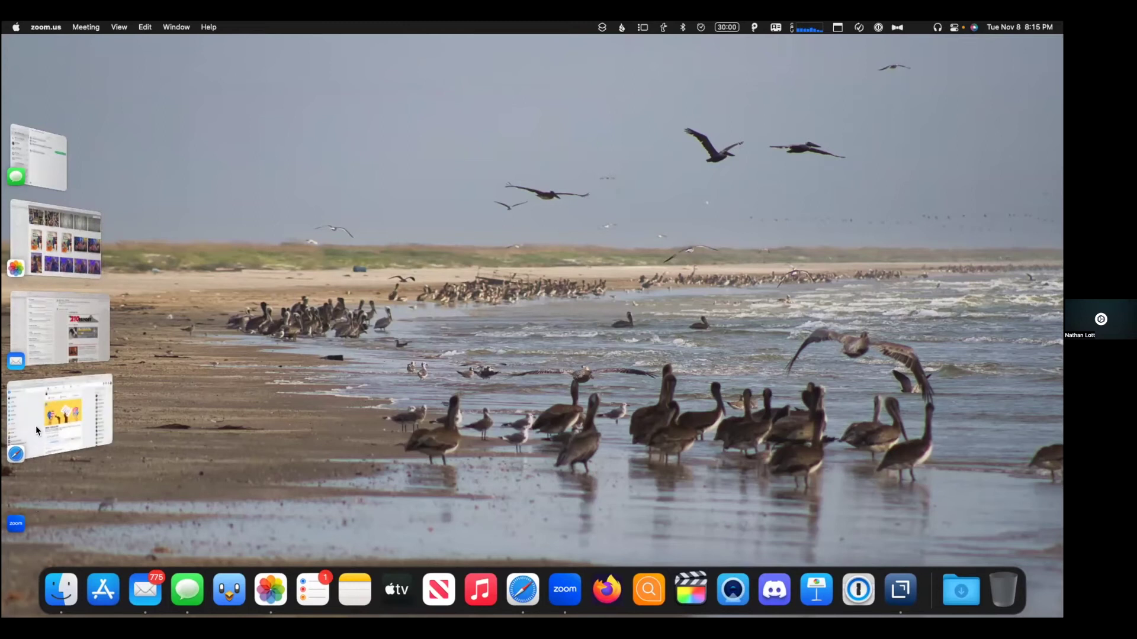
left_click(47, 243)
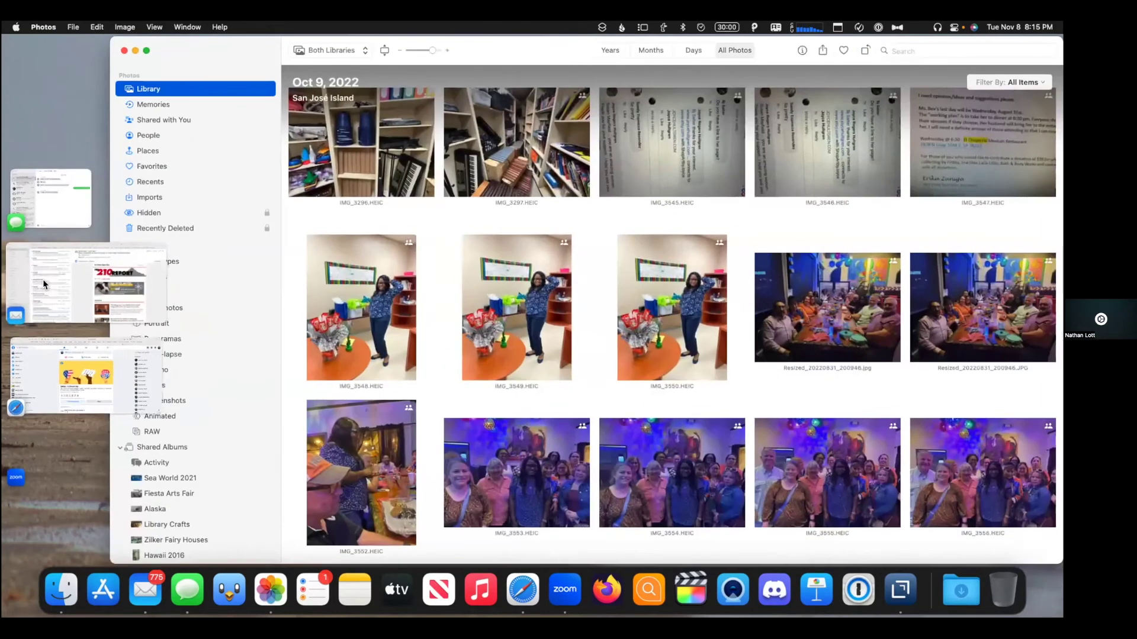
left_click(43, 279)
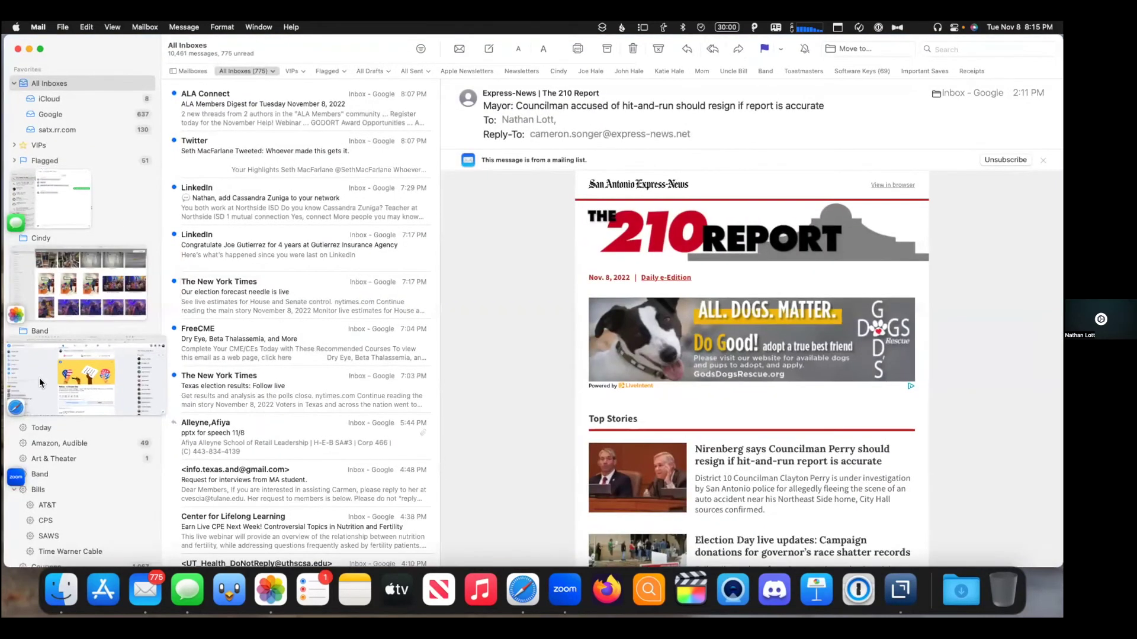
left_click(40, 384)
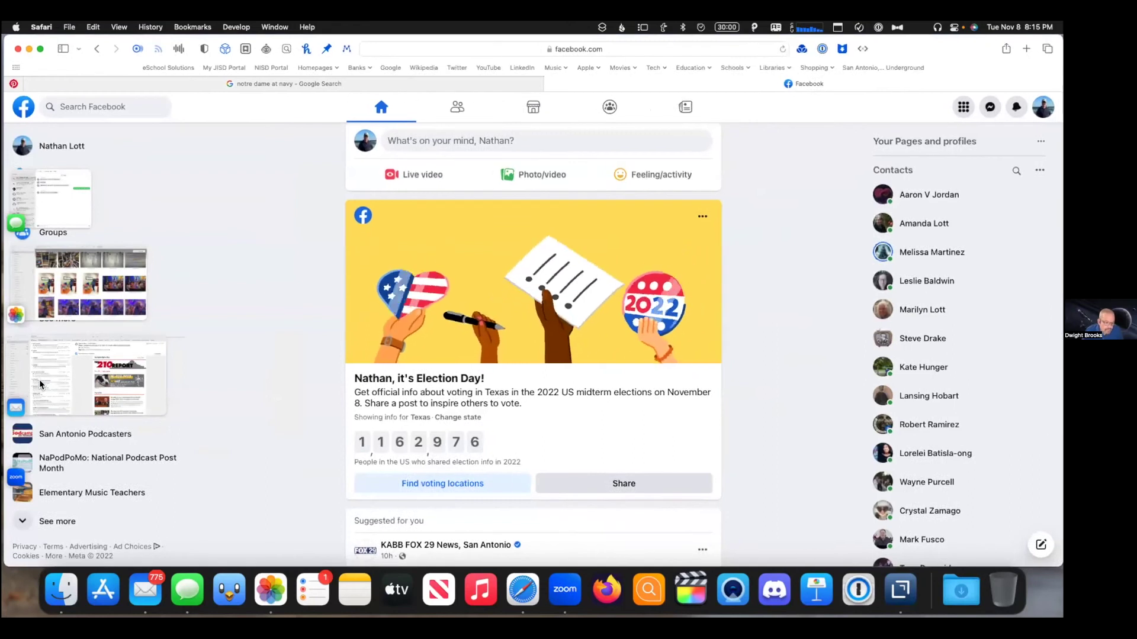
left_click(41, 457)
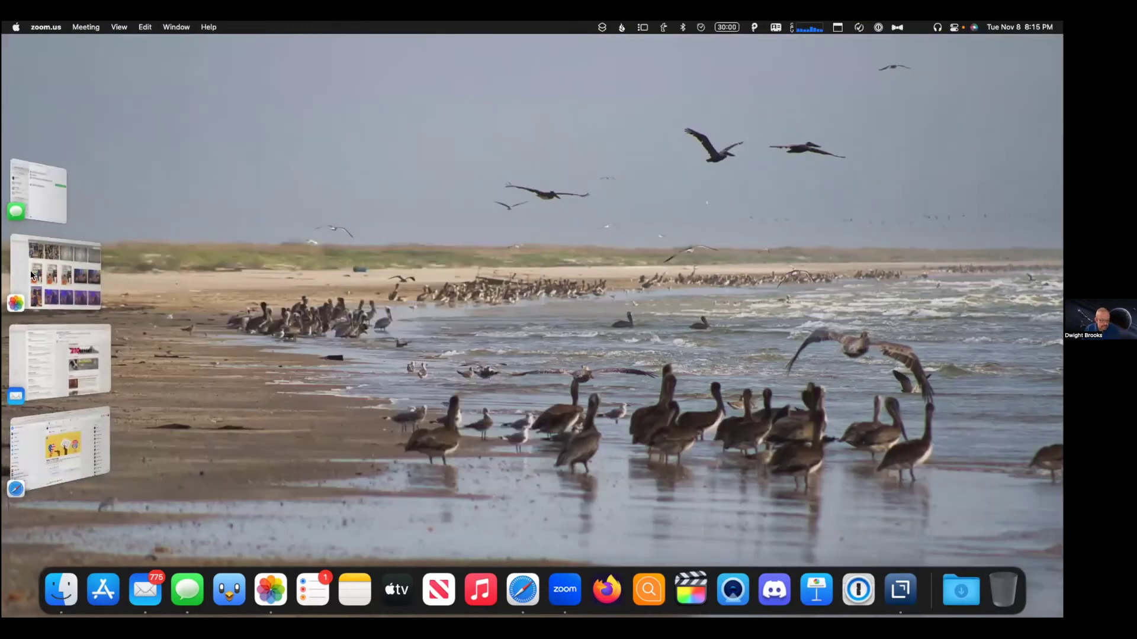
left_click(35, 190)
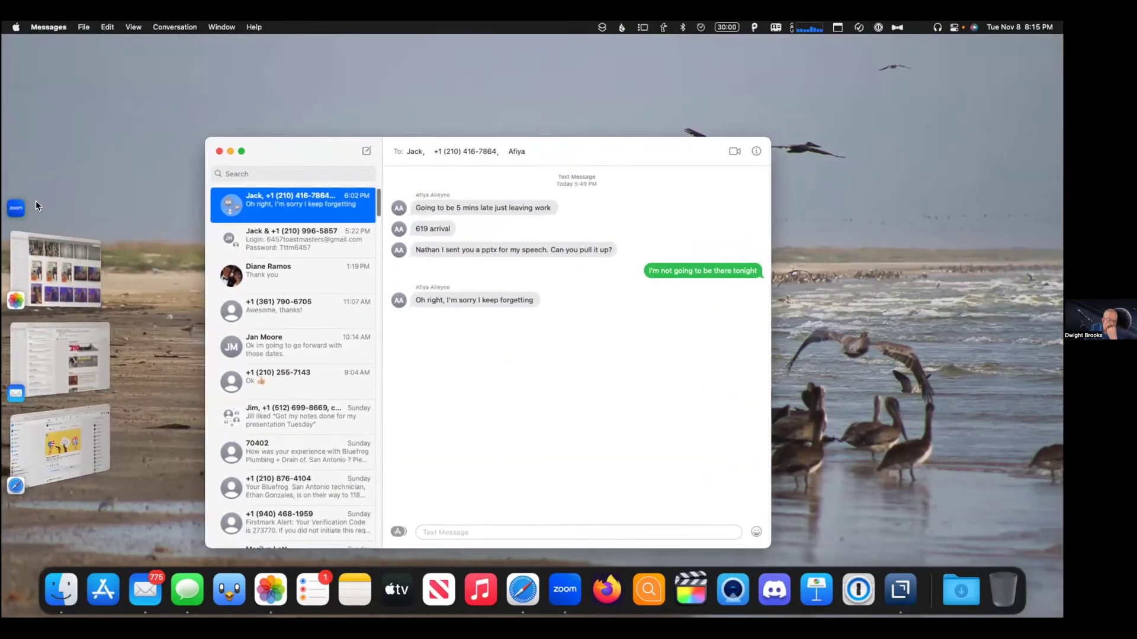
left_click(43, 264)
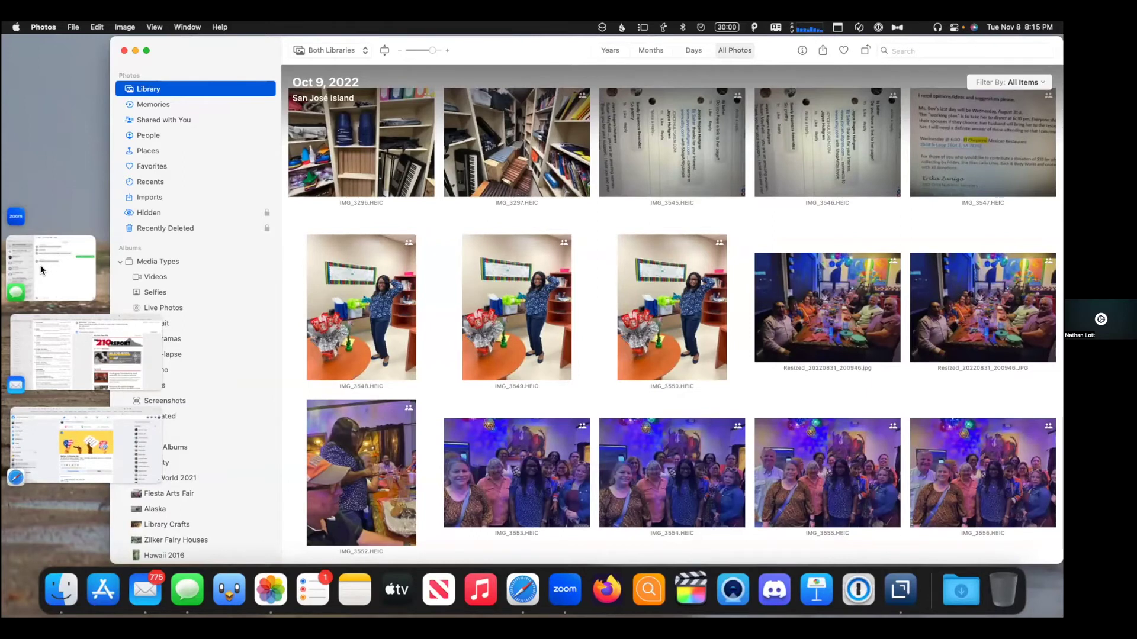
- Show all open windows and desktops in Mission Control and return to Desktop 1, revealing the Stage Manager strip
key("ctrl+Up")
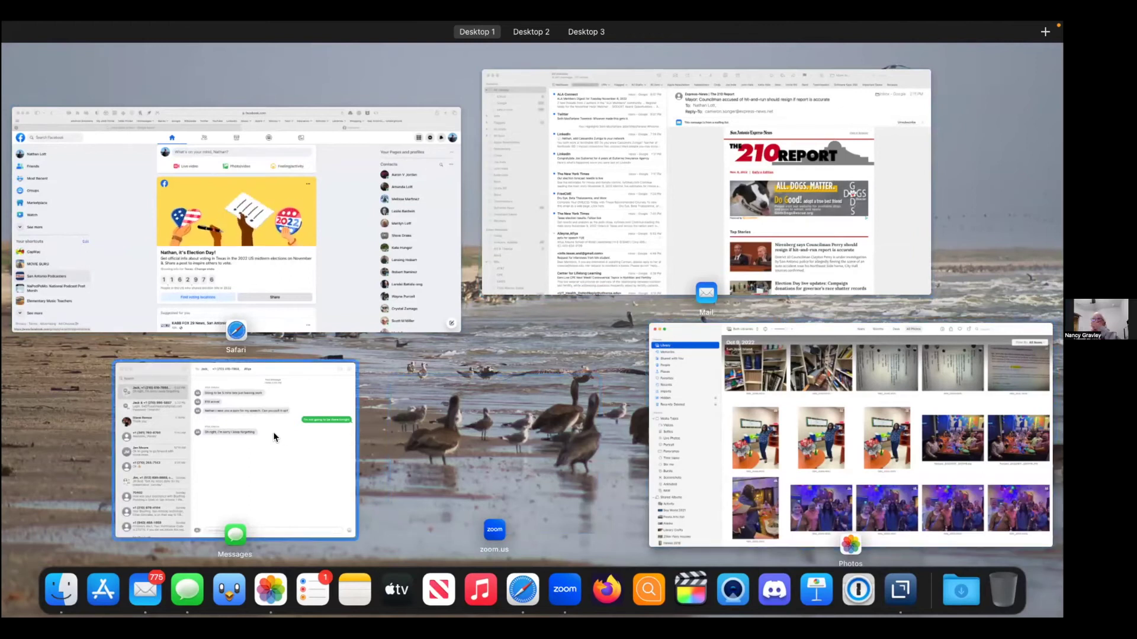
mouse_move(529, 42)
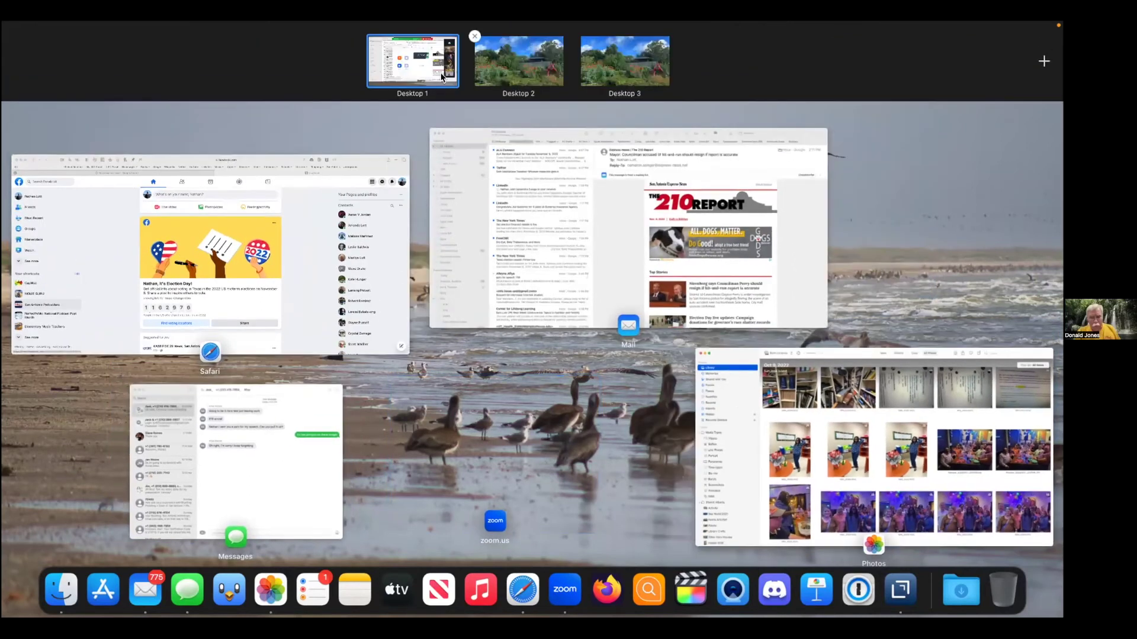
left_click(424, 70)
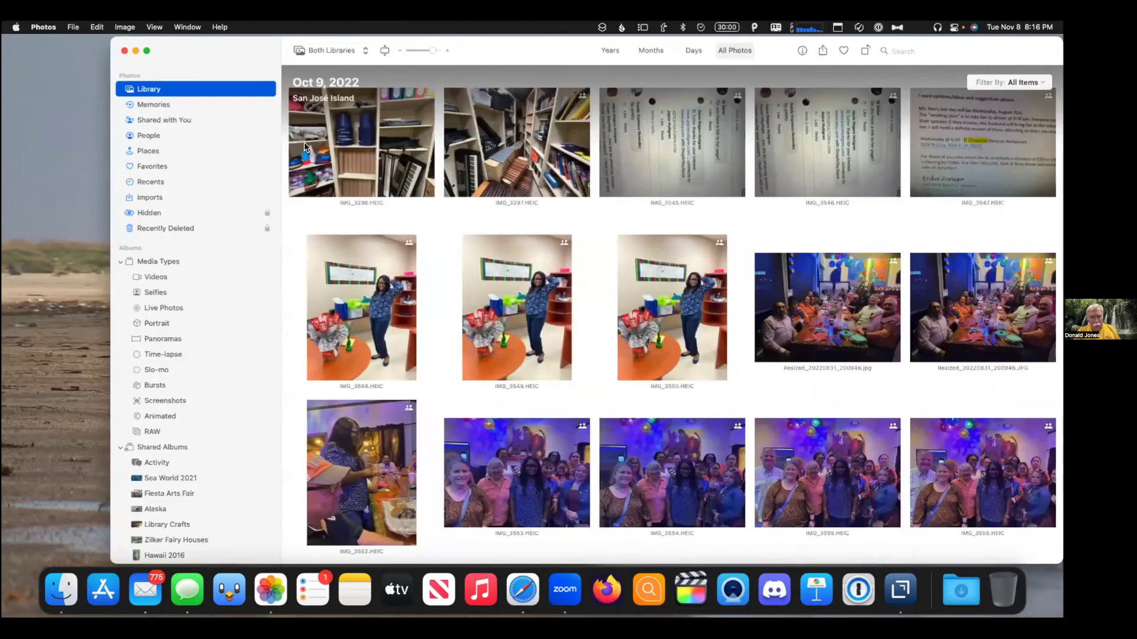
mouse_move(6, 170)
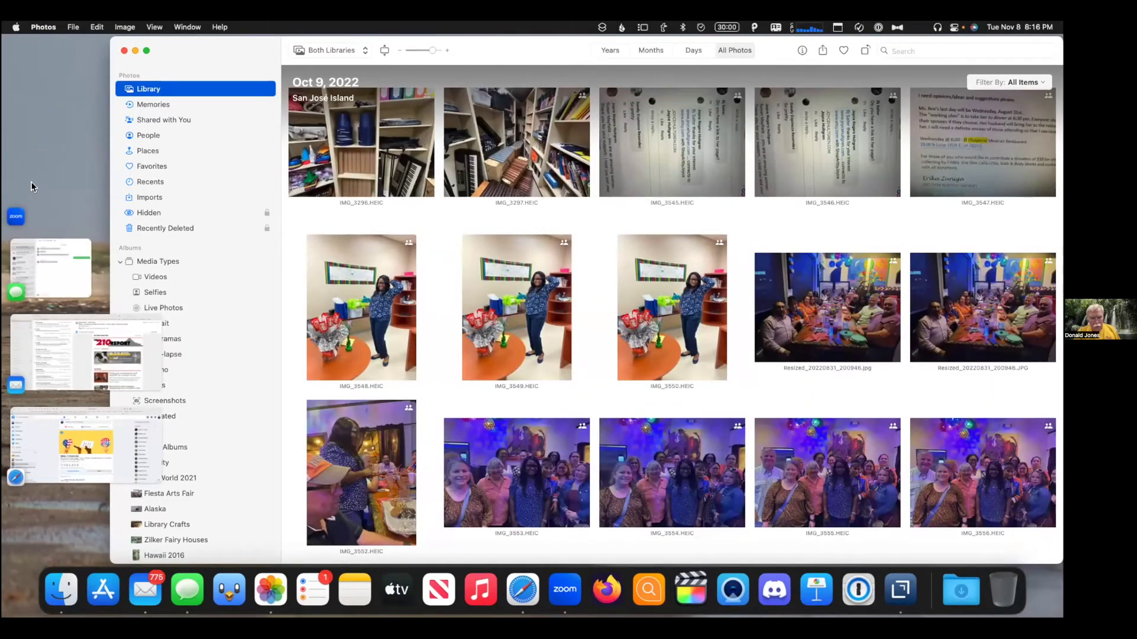
- Cycle through the running applications with the application switcher
key("super+Tab")
key("super+Tab")
key("super+Tab")
key("super+Tab")
key("super+Tab")
key("super+Tab")
key("super+Tab")
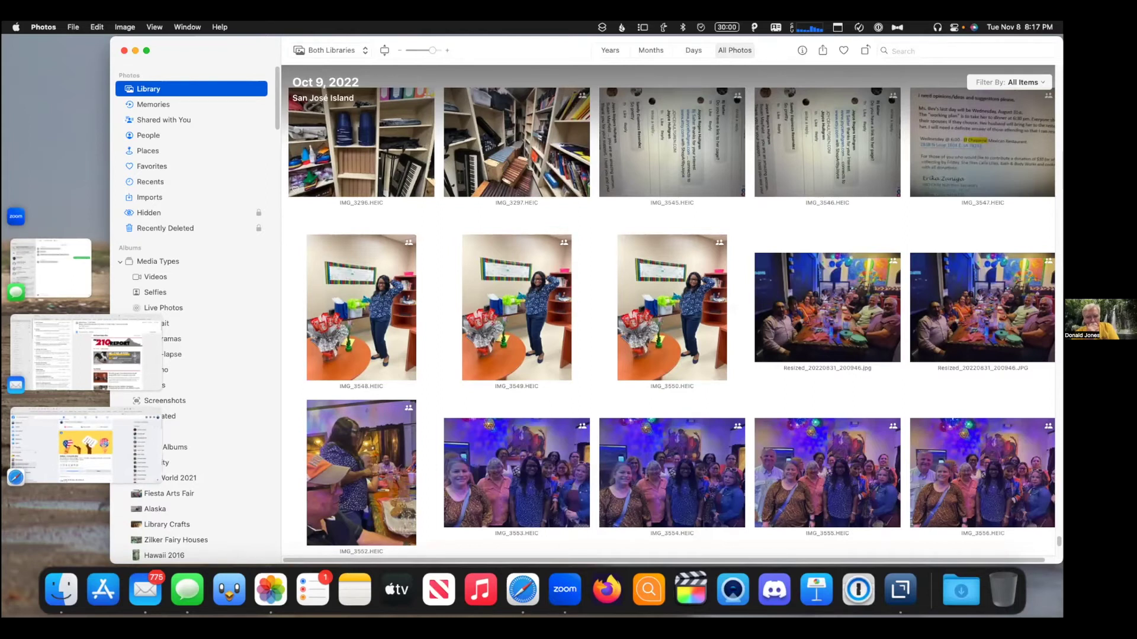
- Switch to the mirrored iPad, open Mail with Stage Manager on, and cycle through the podcast, crossword and weather apps
key("cmd+Tab")
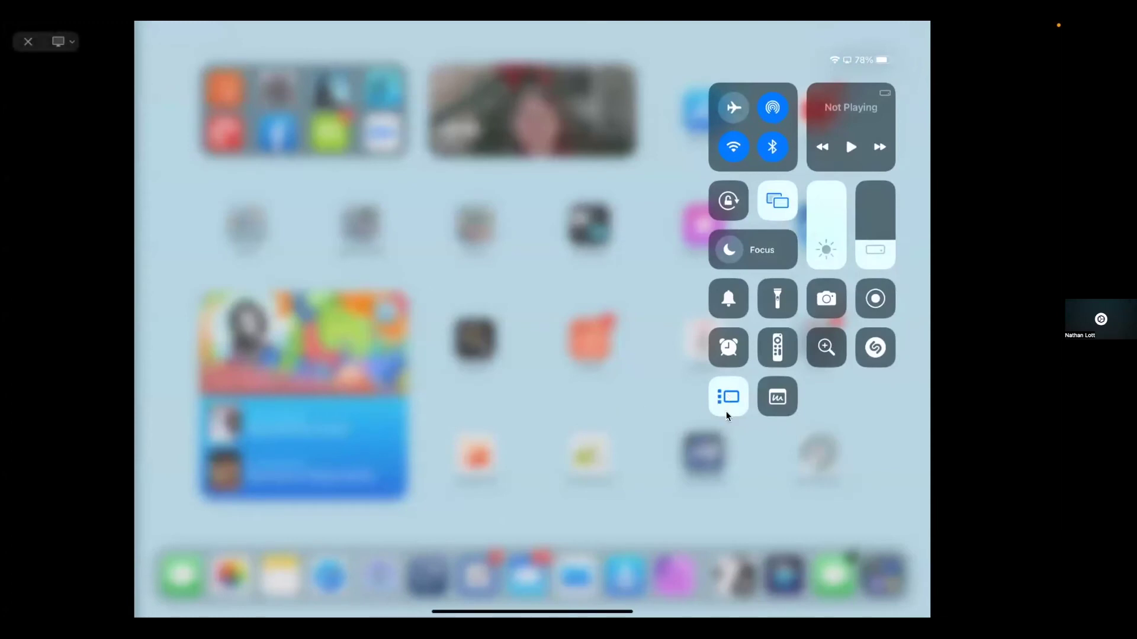
left_click(653, 367)
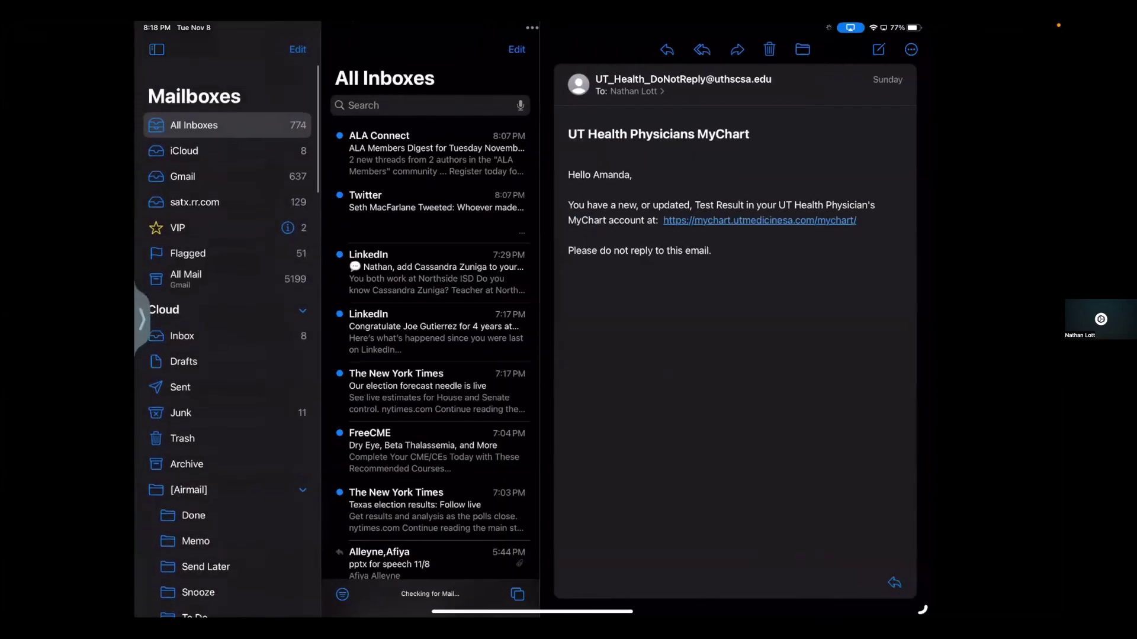
mouse_move(140, 319)
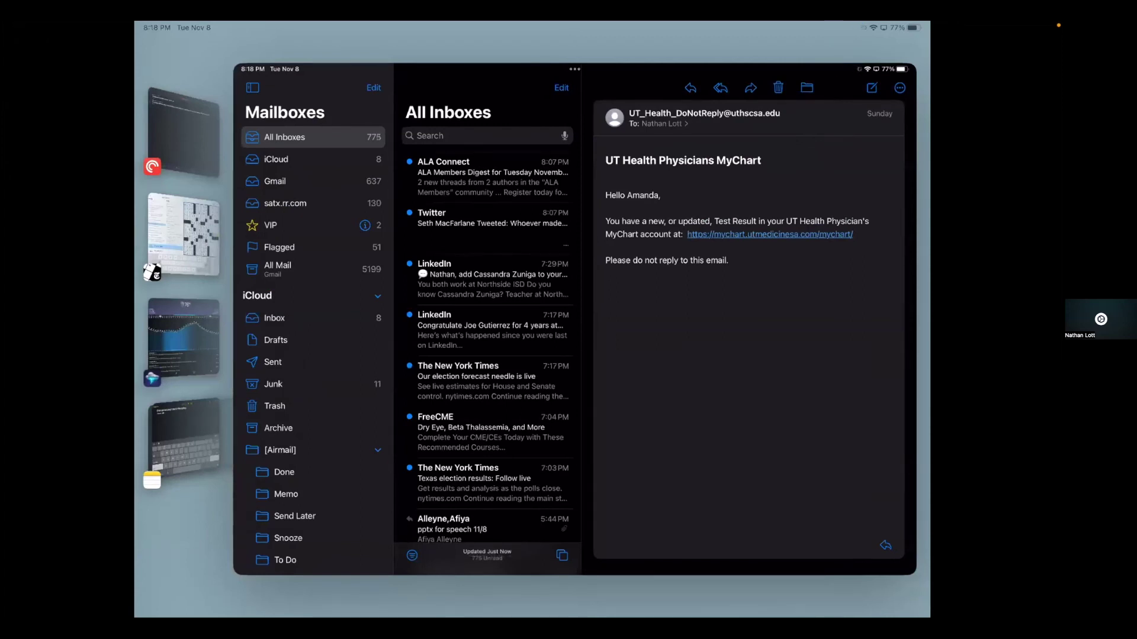
key("super+Tab")
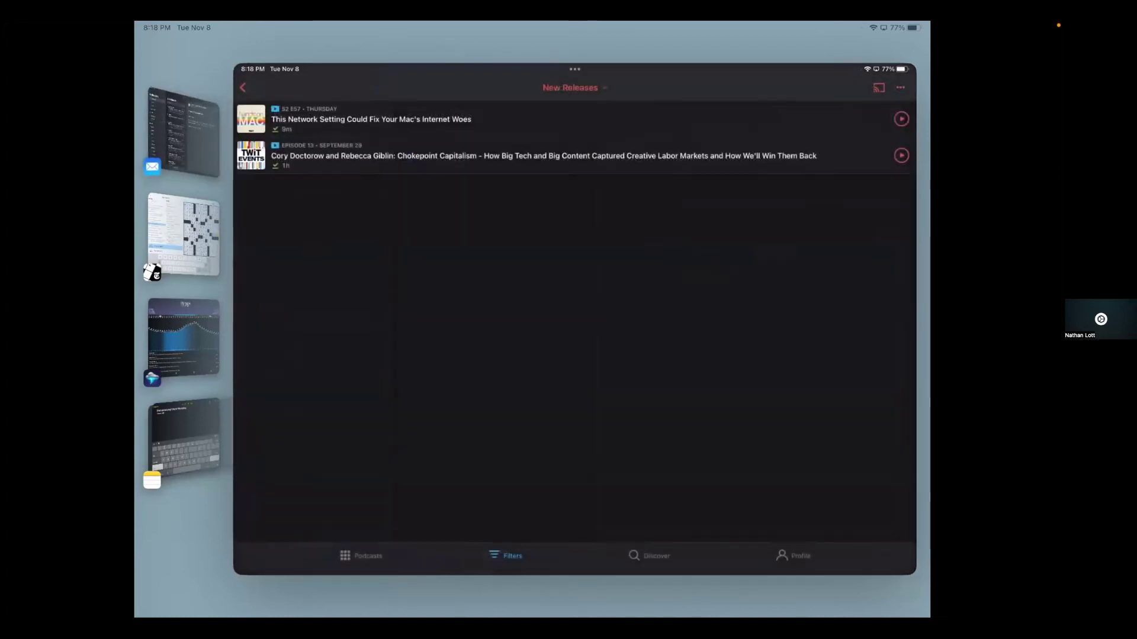
key("super+Tab")
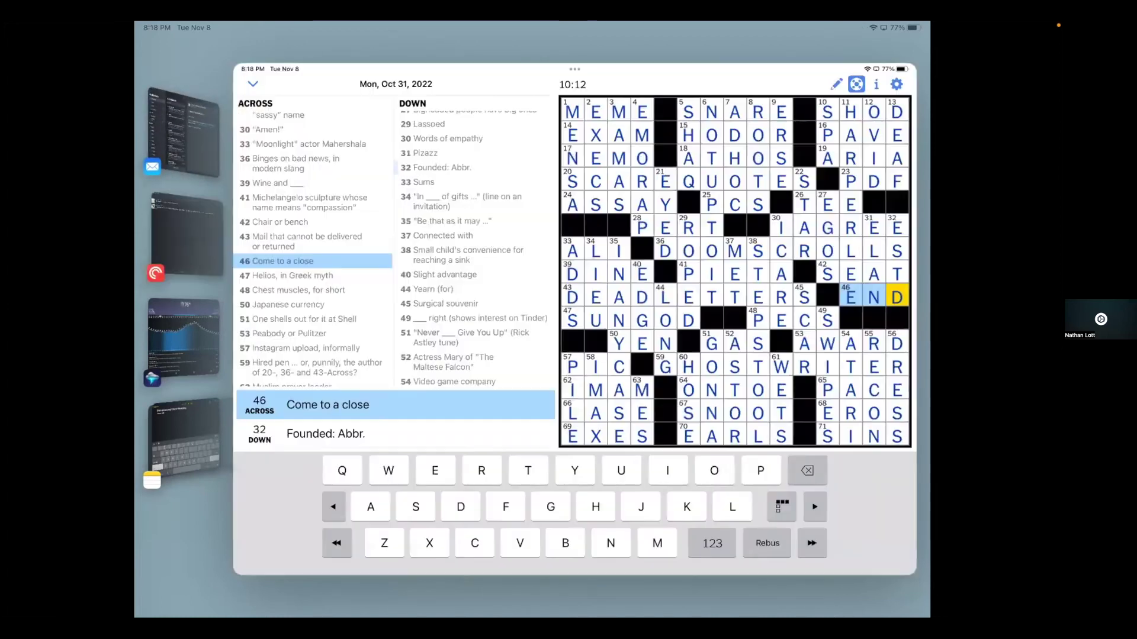
key("super+Tab")
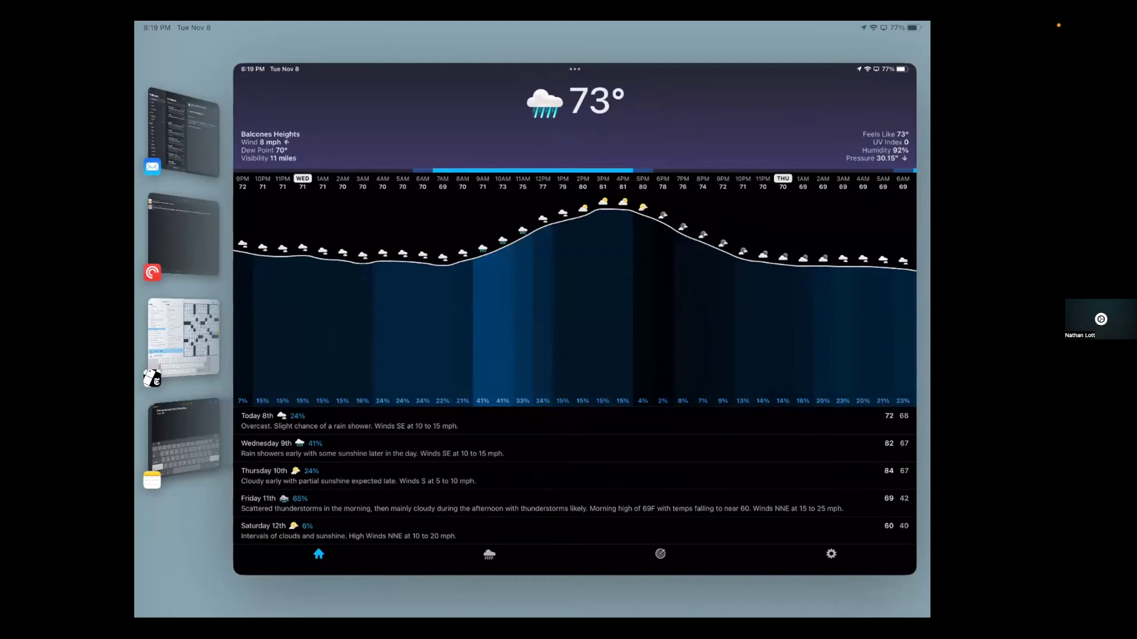
- Return to Messages on the Mac, and leave the Notes app on the mirrored iPad
key("super+Tab")
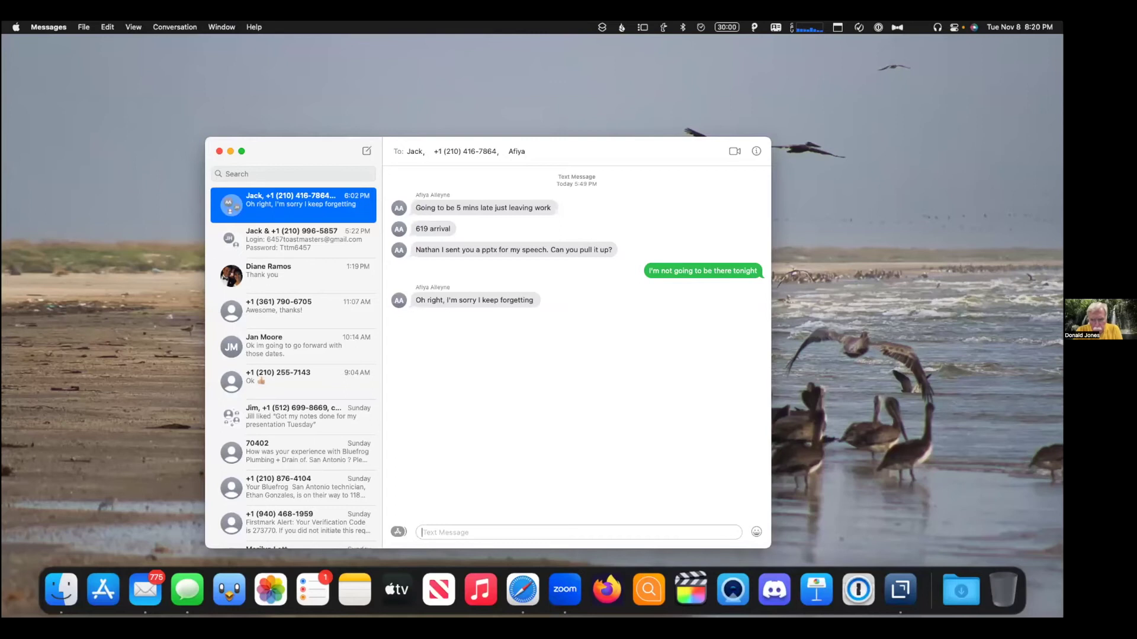
mouse_move(2, 181)
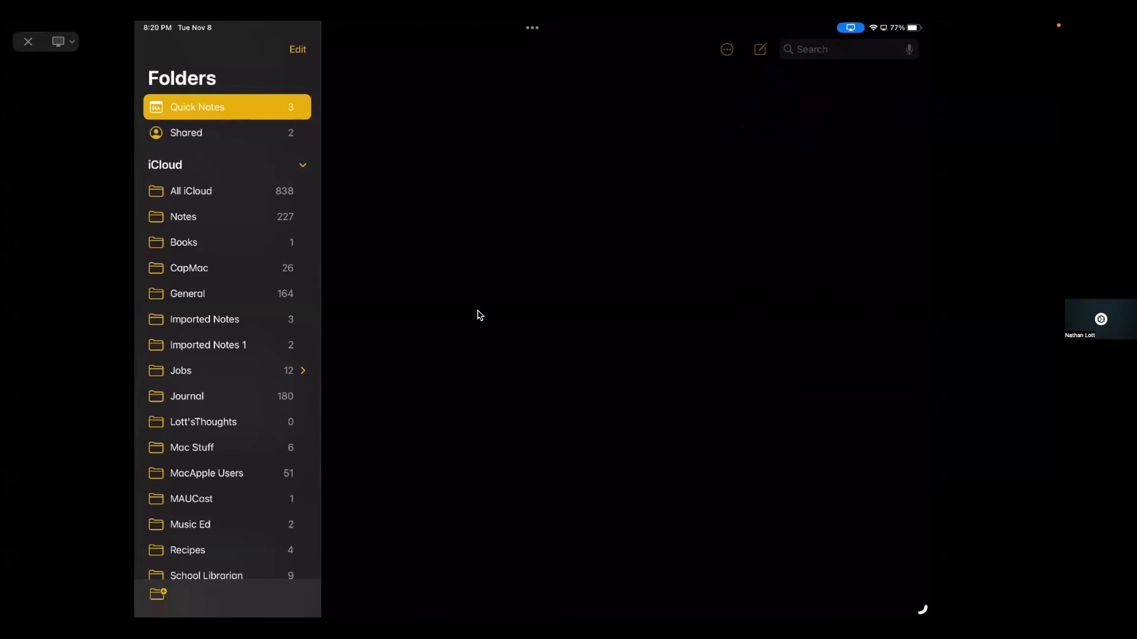
key("super+h")
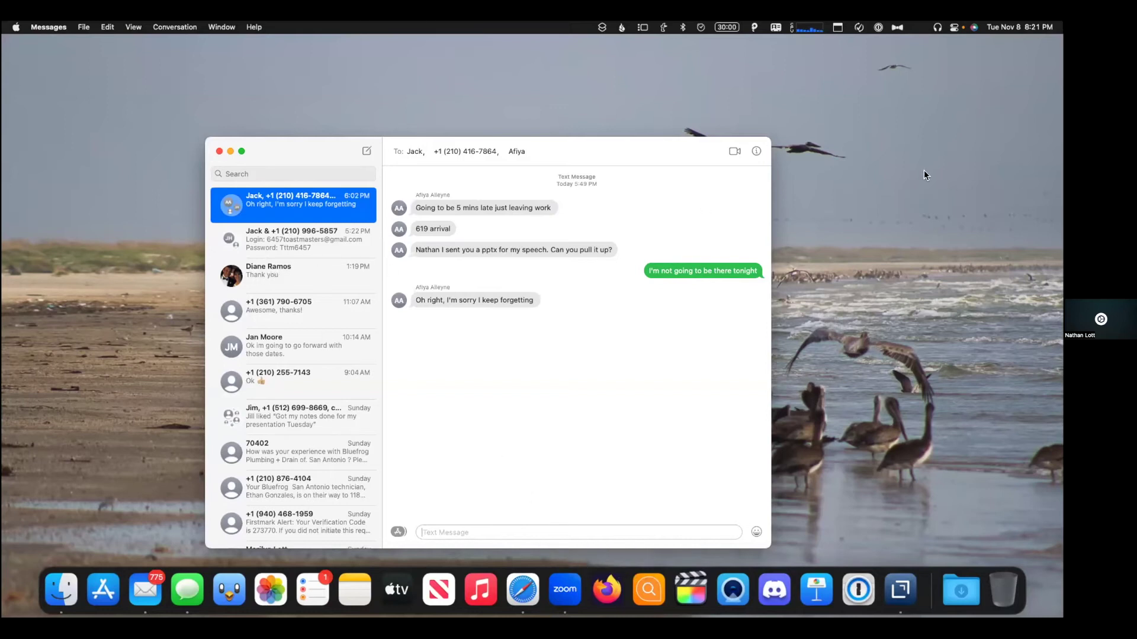
- Toggle Stage Manager off, on and off again in Control Center
left_click(838, 27)
left_click(838, 27)
left_click(958, 28)
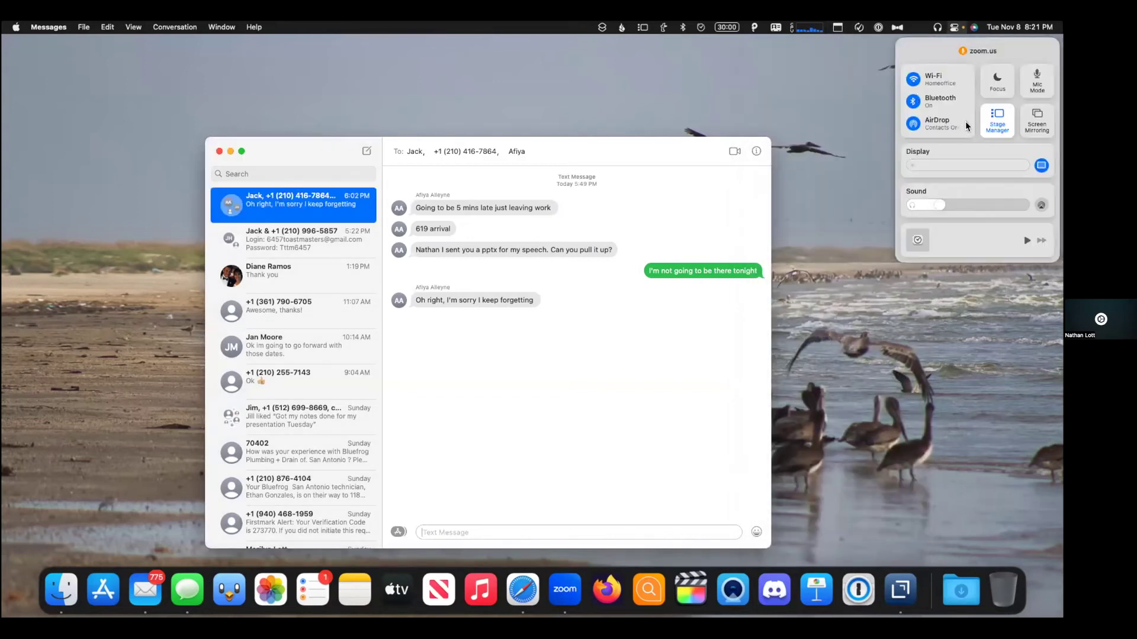
left_click(998, 118)
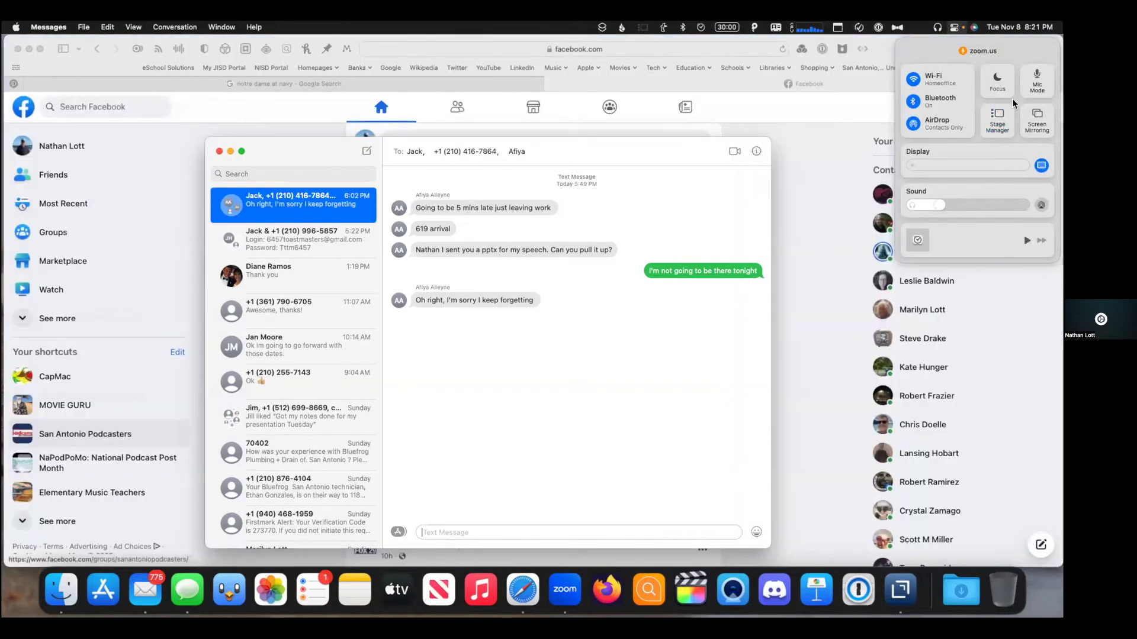
left_click(1005, 117)
left_click(1004, 118)
- Bring the Safari window forward, switch to Mail, and reveal the desktop files behind the open windows
left_click(306, 107)
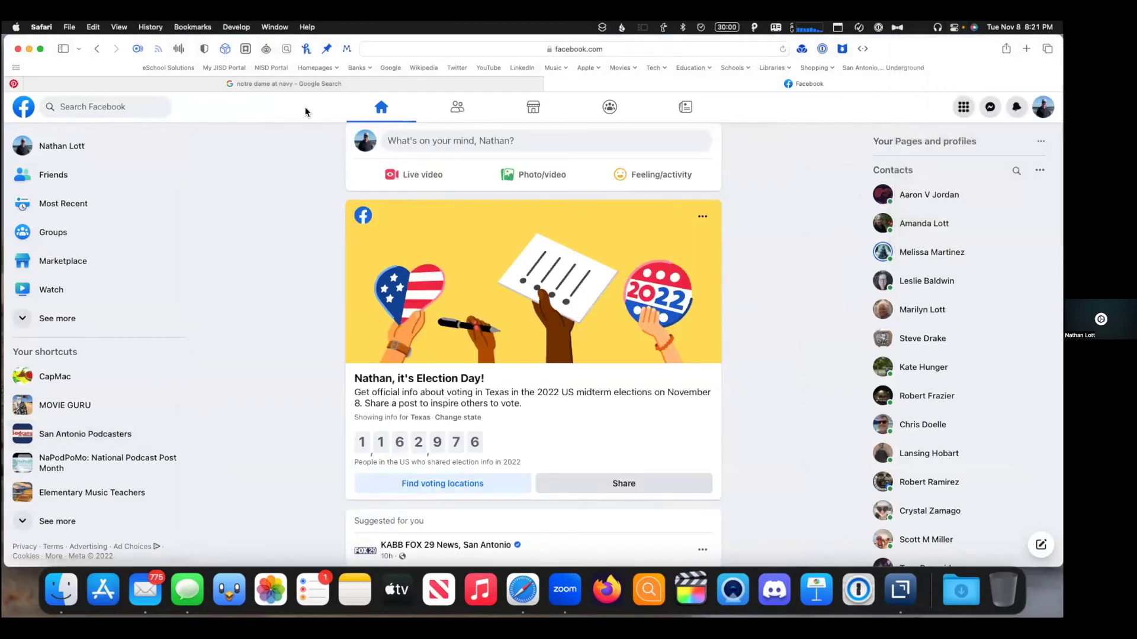
left_click(318, 129)
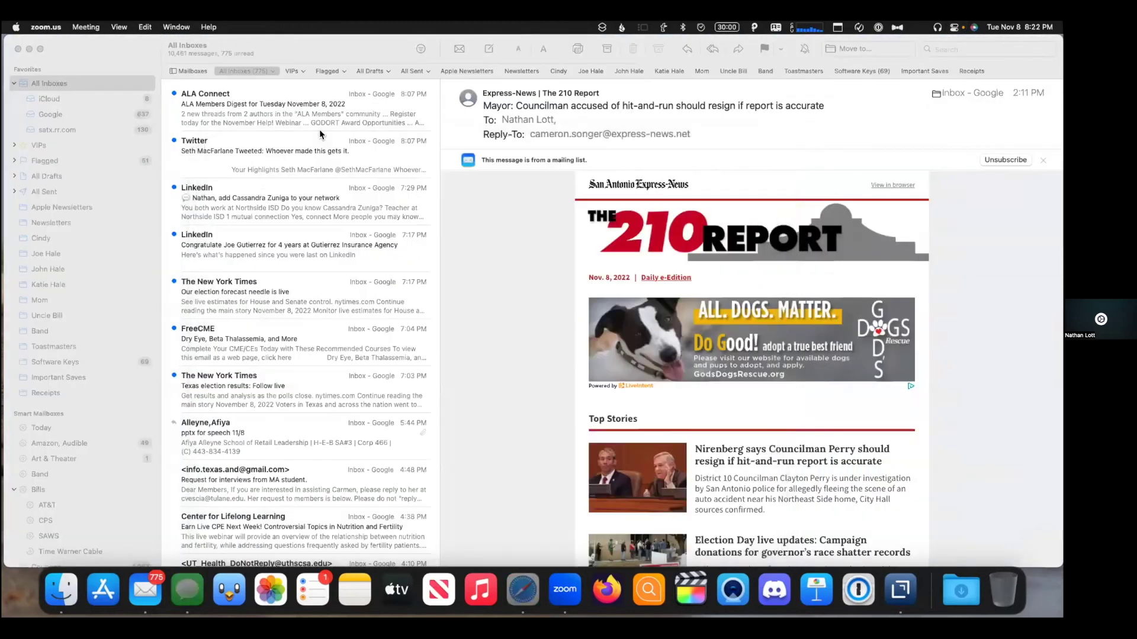
key("F11")
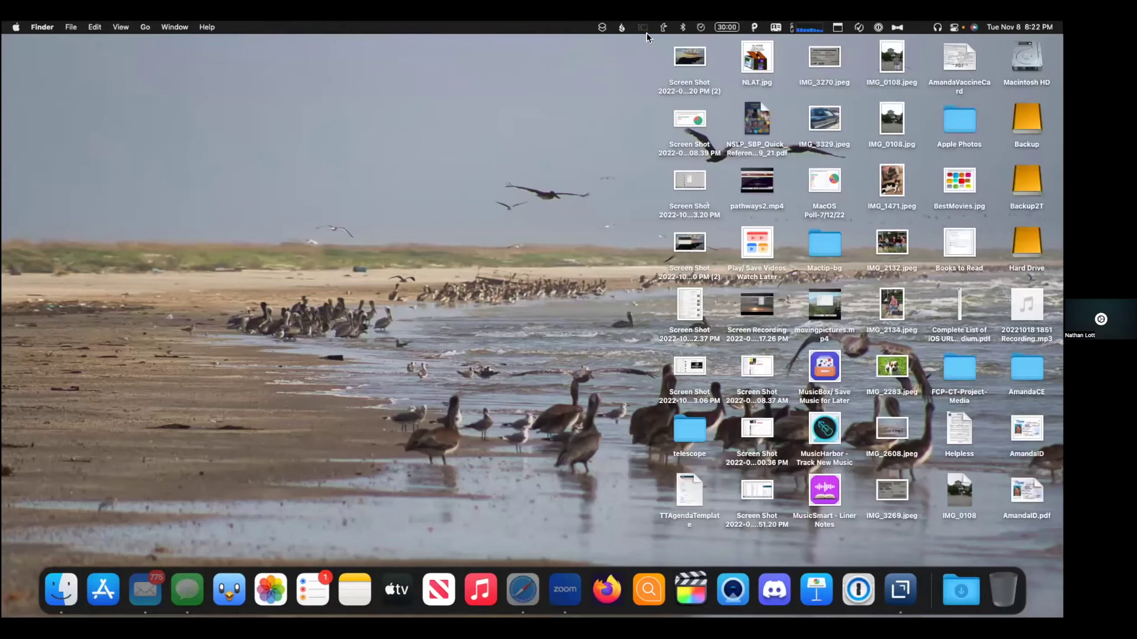
- Turn on Recent applications in the Stage Manager settings and close the options
left_click(642, 28)
left_click(655, 69)
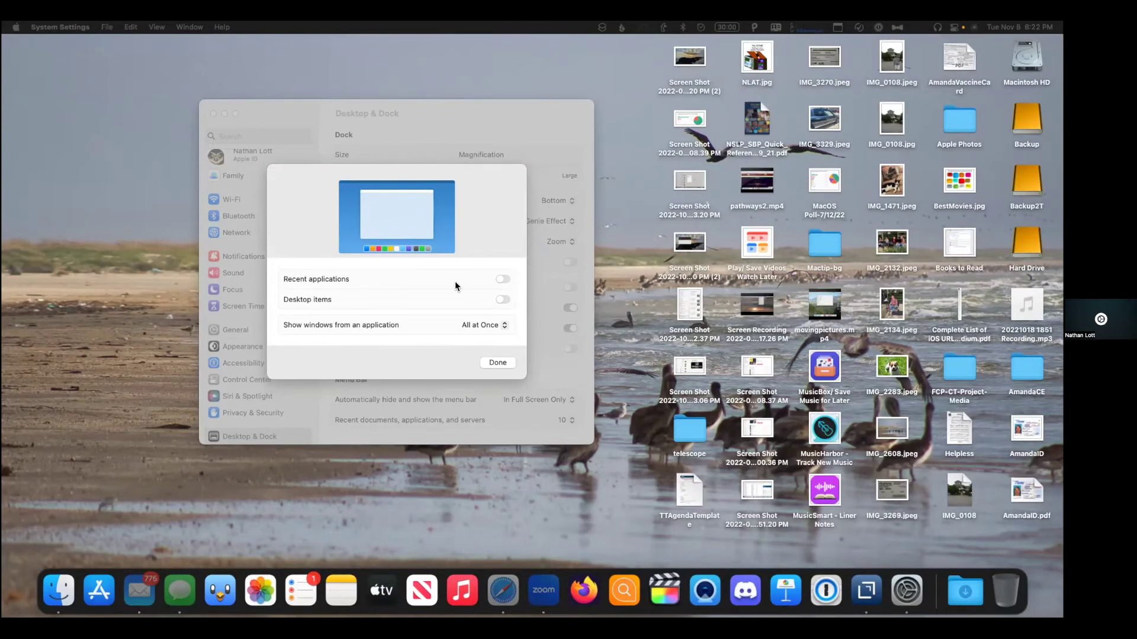
left_click(478, 283)
left_click(502, 278)
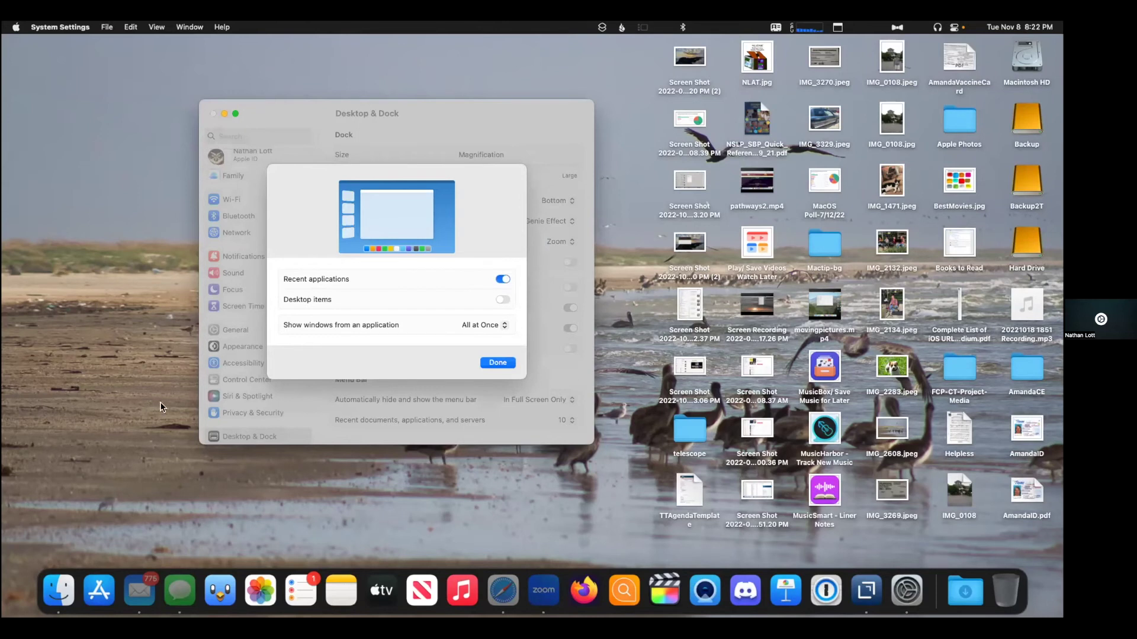
left_click(491, 361)
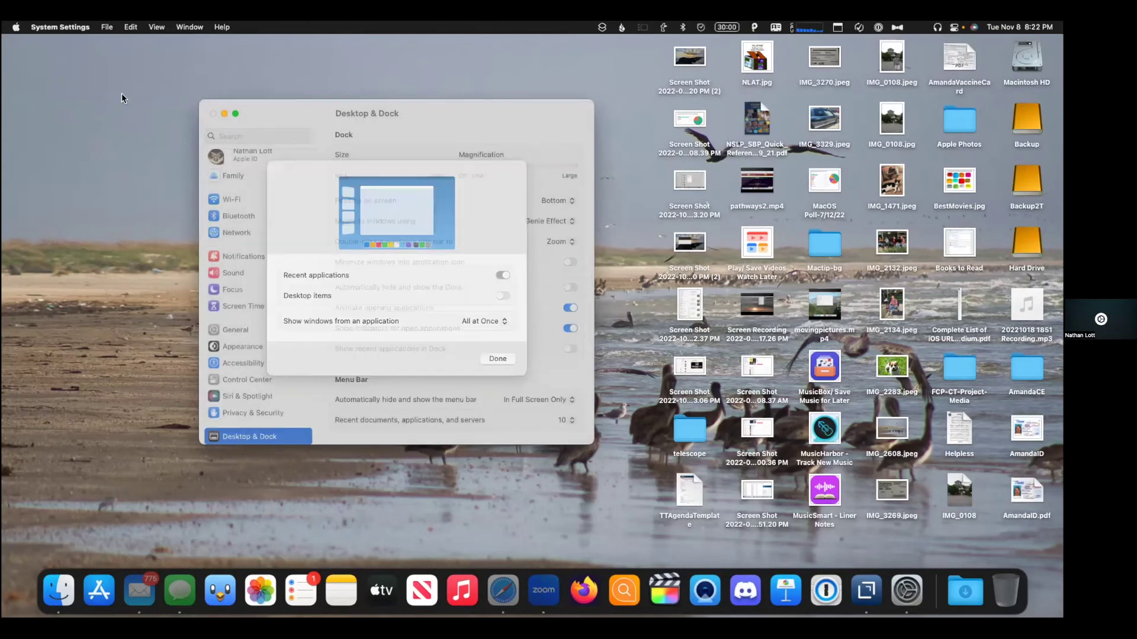
- Open Reminders and turn Stage Manager on
left_click(307, 586)
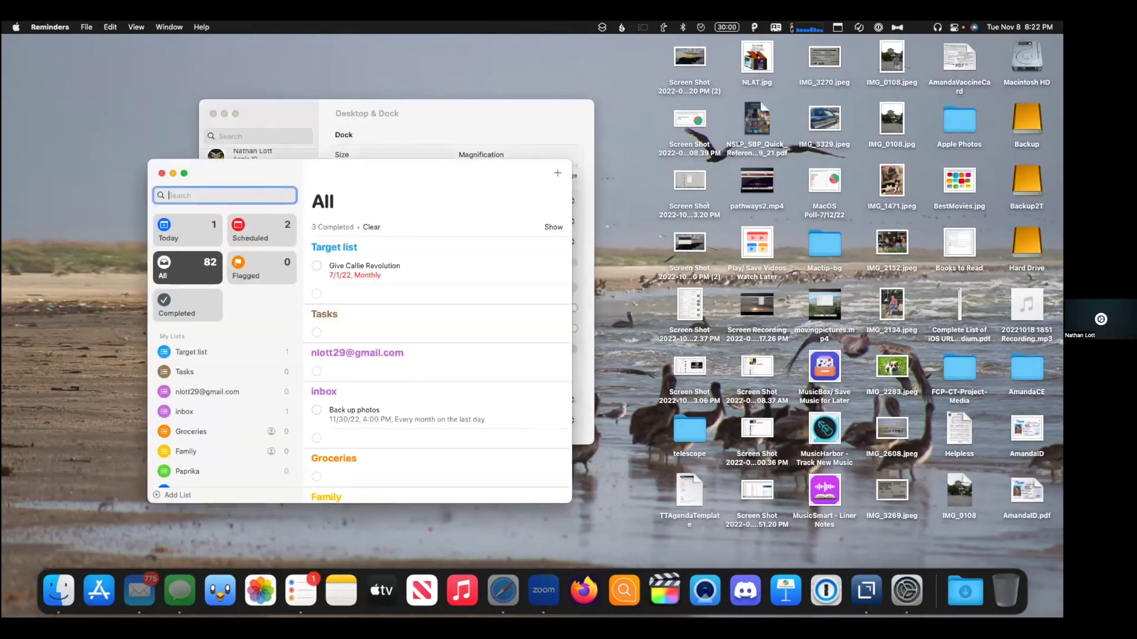
left_click(643, 27)
left_click(776, 46)
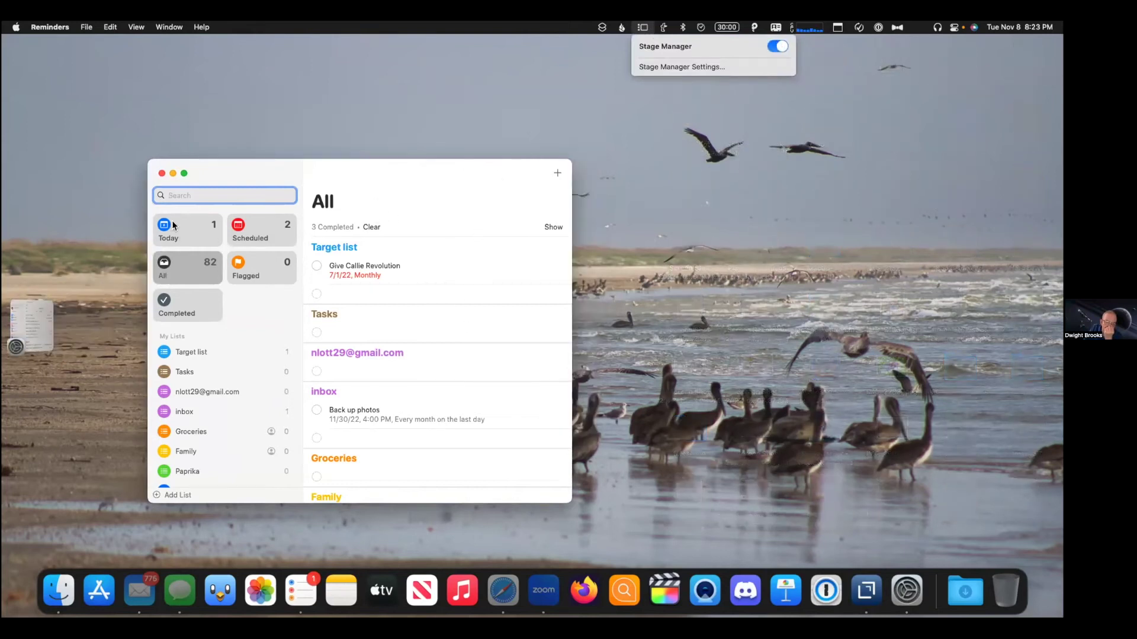
- Close the Reminders window and reveal the files on the desktop
left_click(162, 173)
left_click(162, 174)
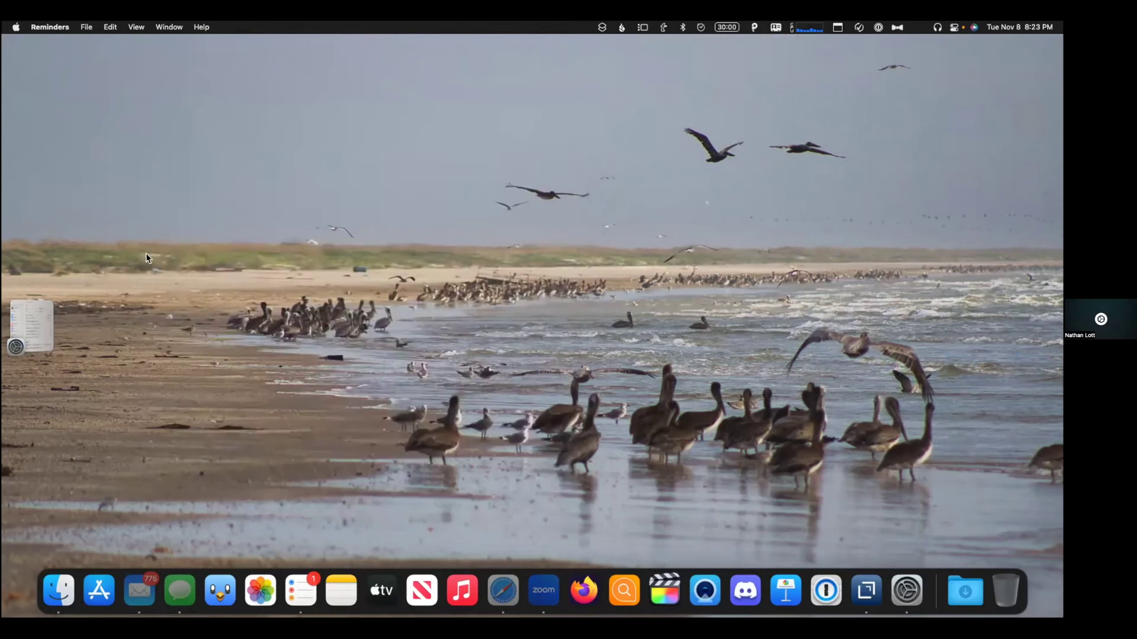
left_click(716, 152)
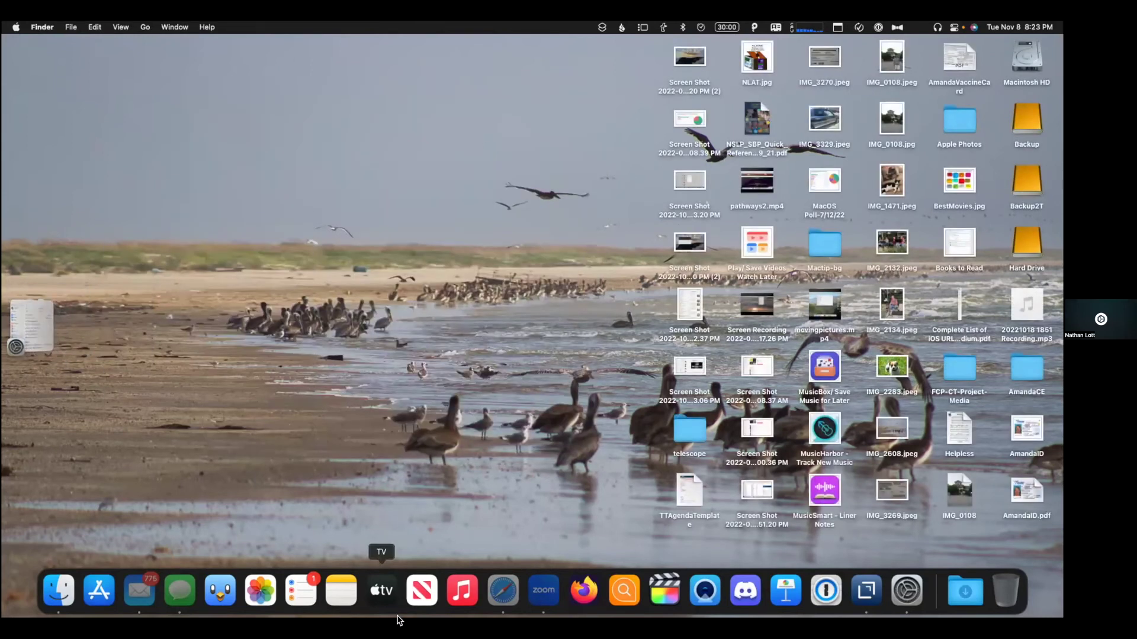
- Bring up Safari, Messages and Mail one after another to fill the recent applications strip
left_click(497, 607)
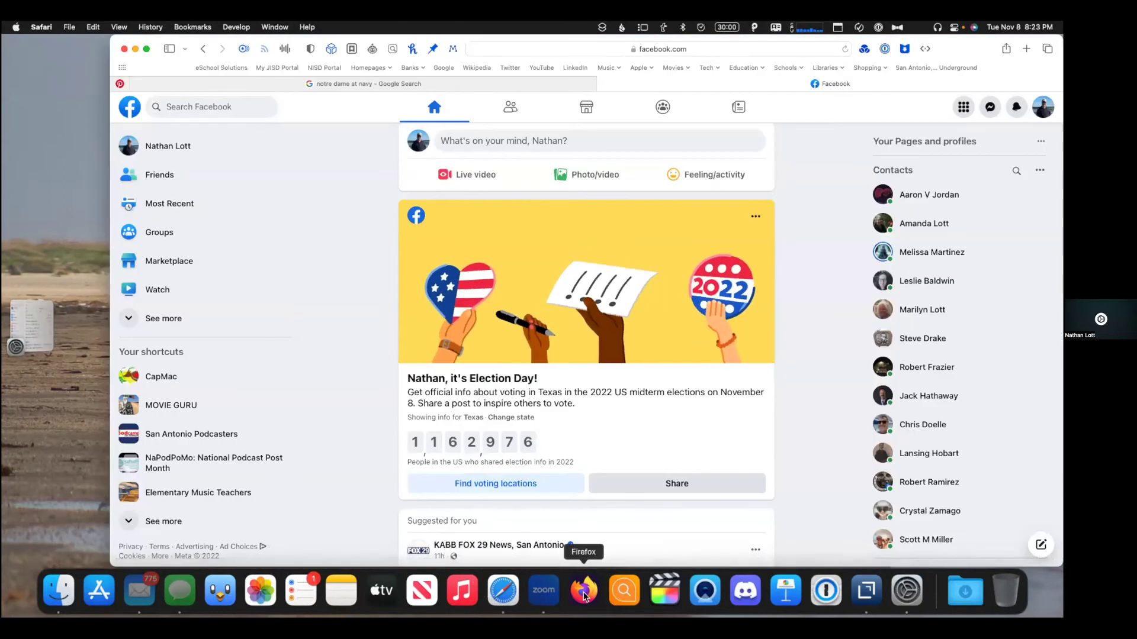
left_click(172, 595)
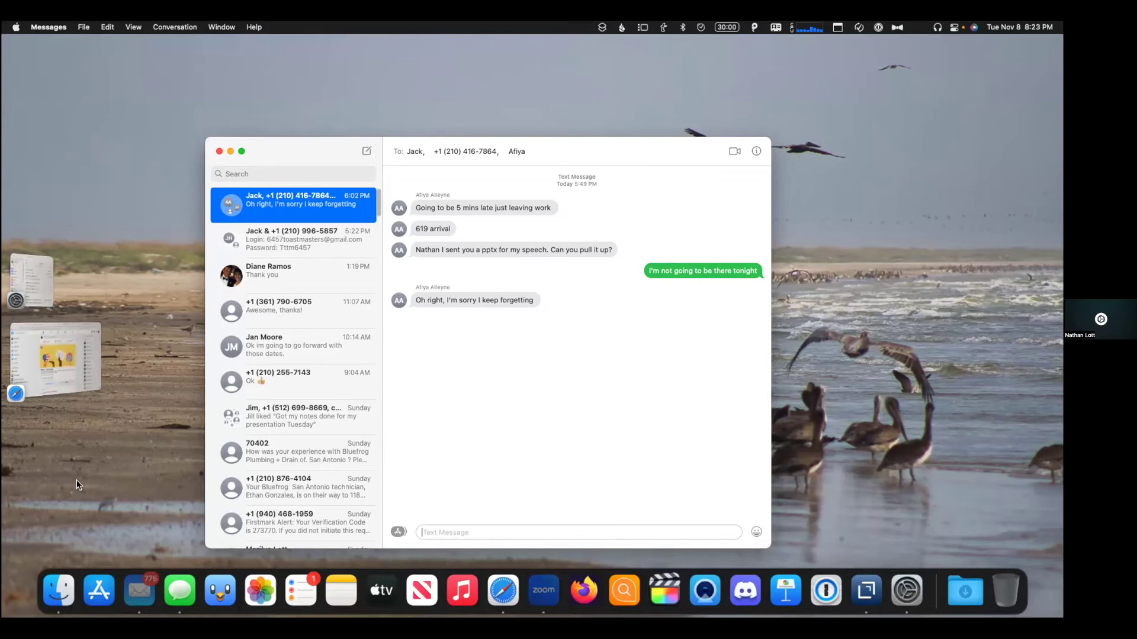
left_click(132, 592)
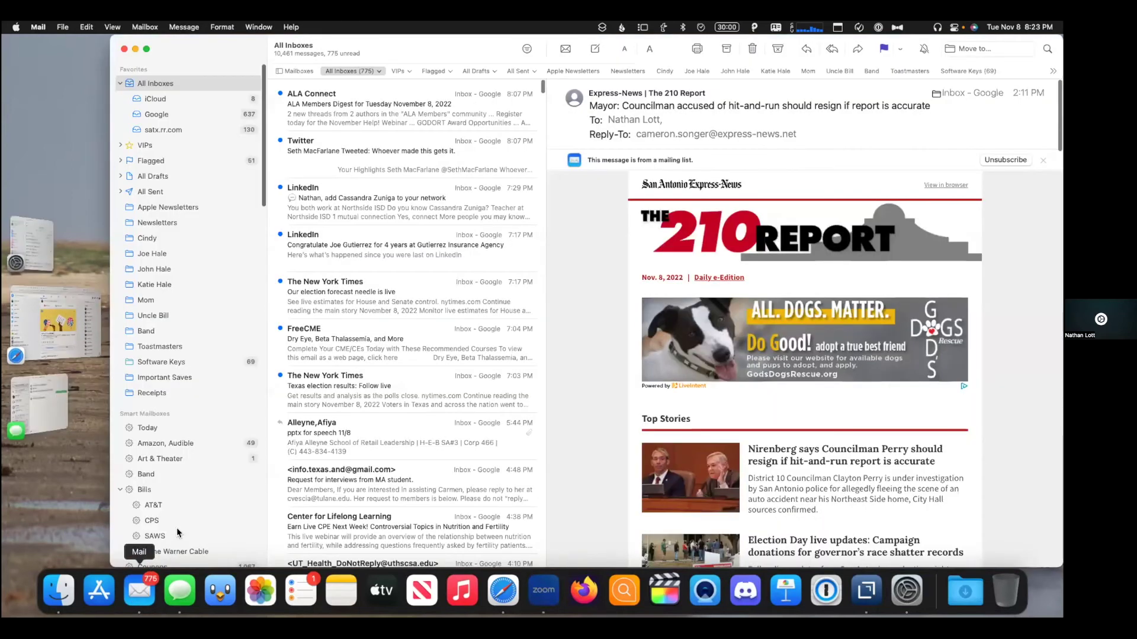
- Turn Desktop items on and back off in the Stage Manager settings
left_click(640, 26)
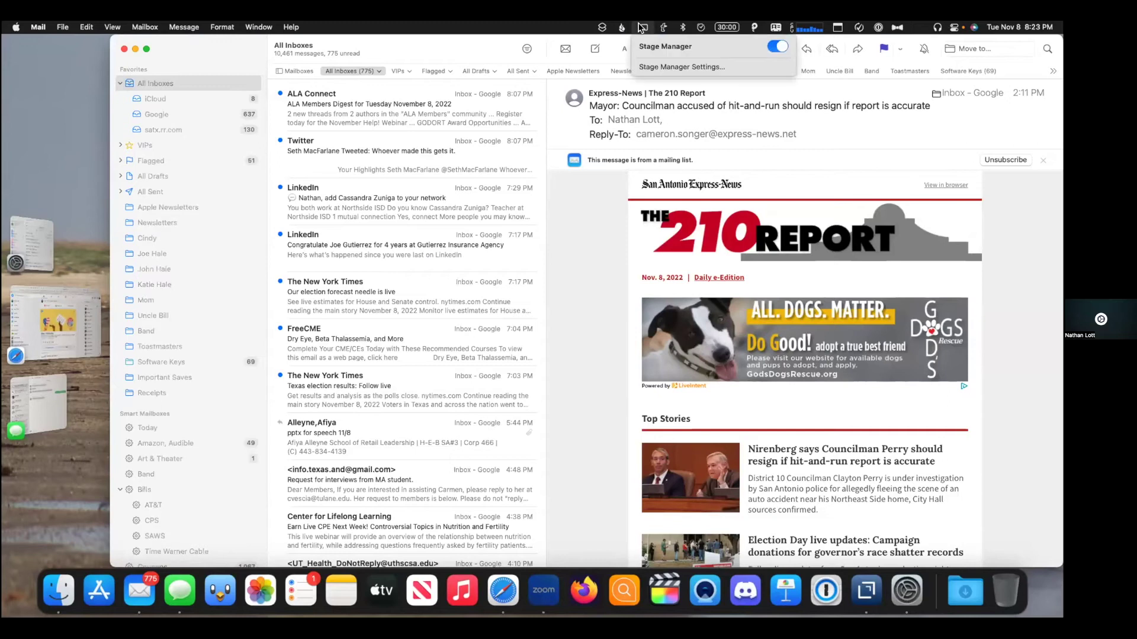
left_click(671, 67)
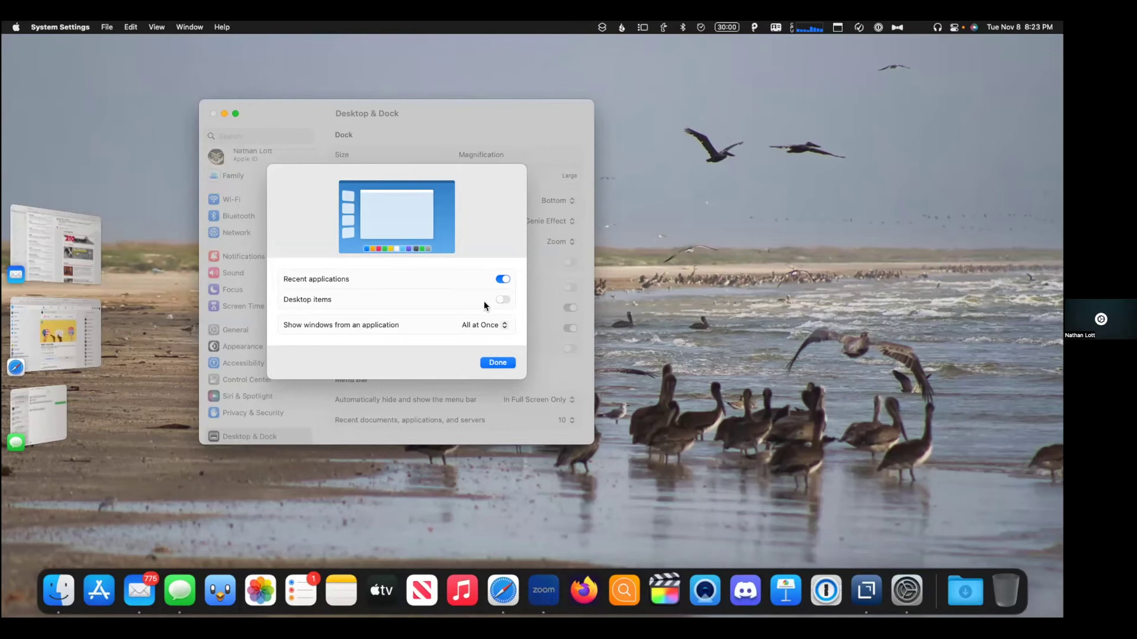
left_click(503, 299)
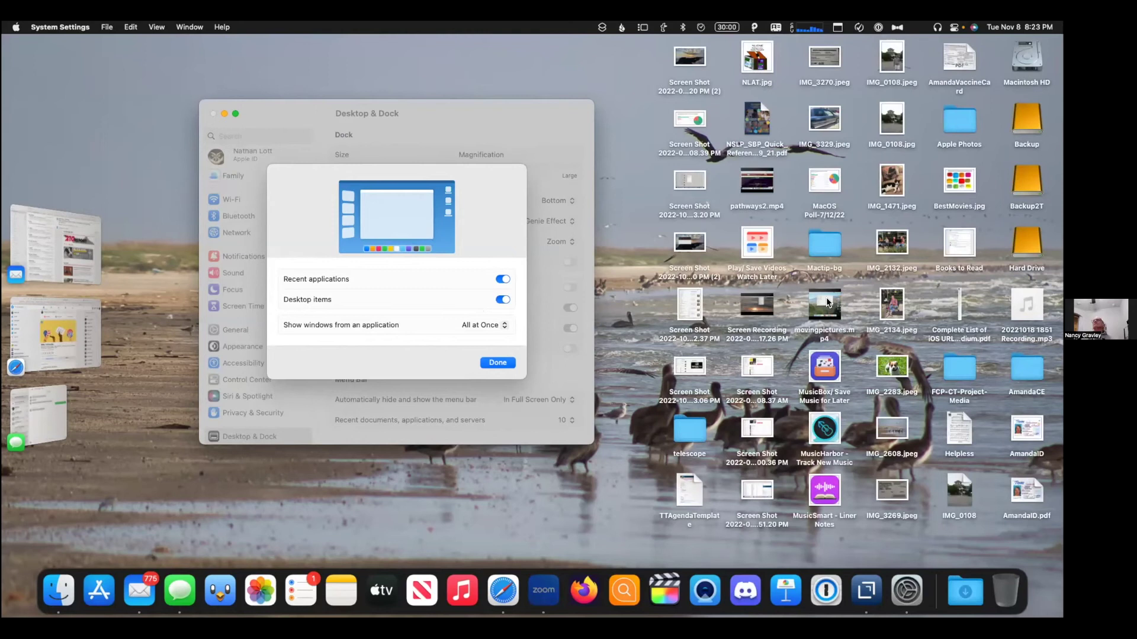
left_click(501, 301)
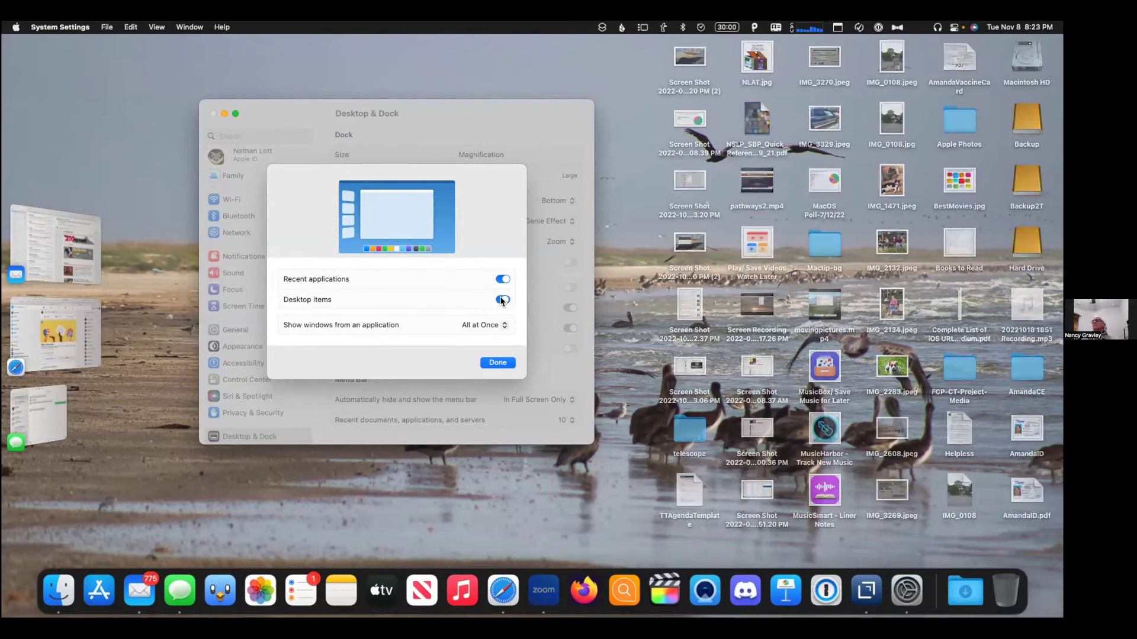
- Reveal the desktop files, bring the Safari window forward, and switch back to the Stage Manager settings
left_click(626, 333)
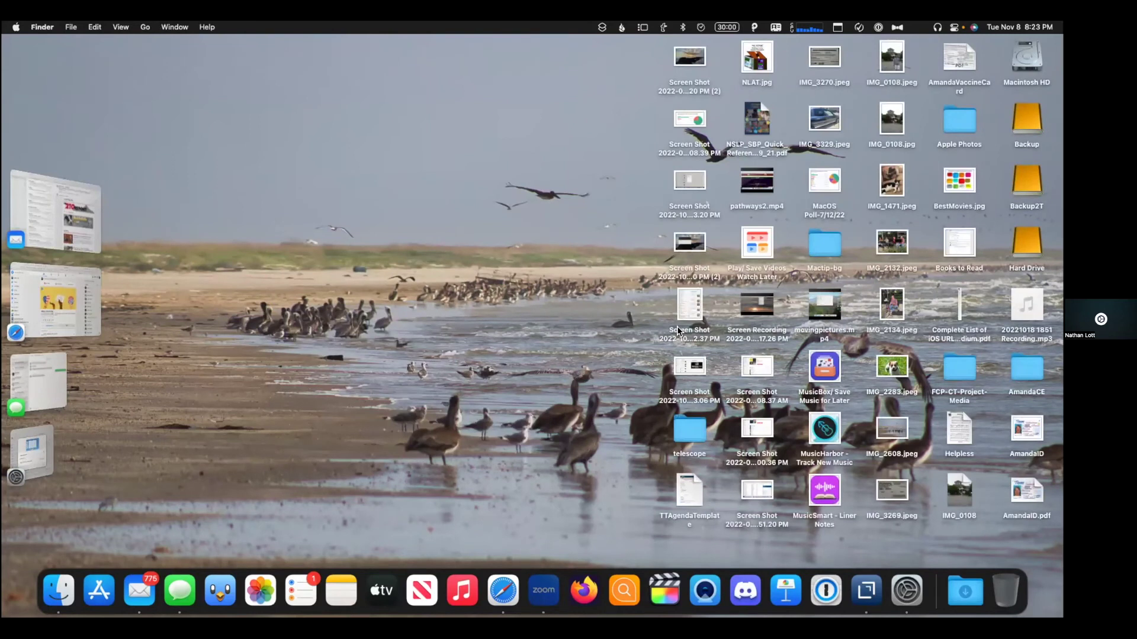
left_click(39, 315)
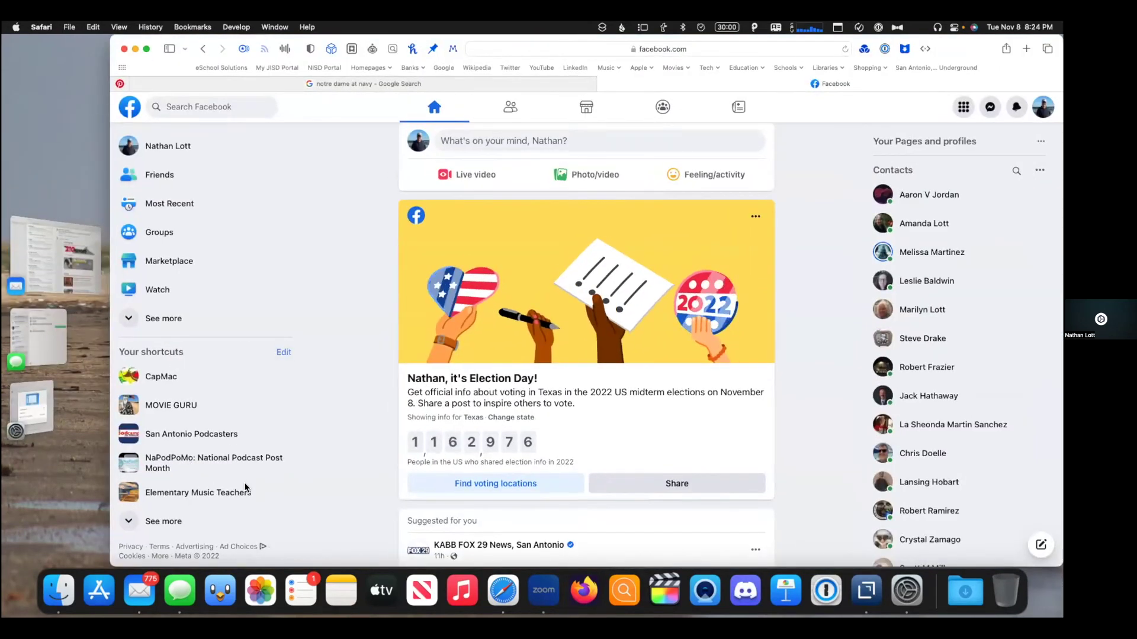
key("super+Tab")
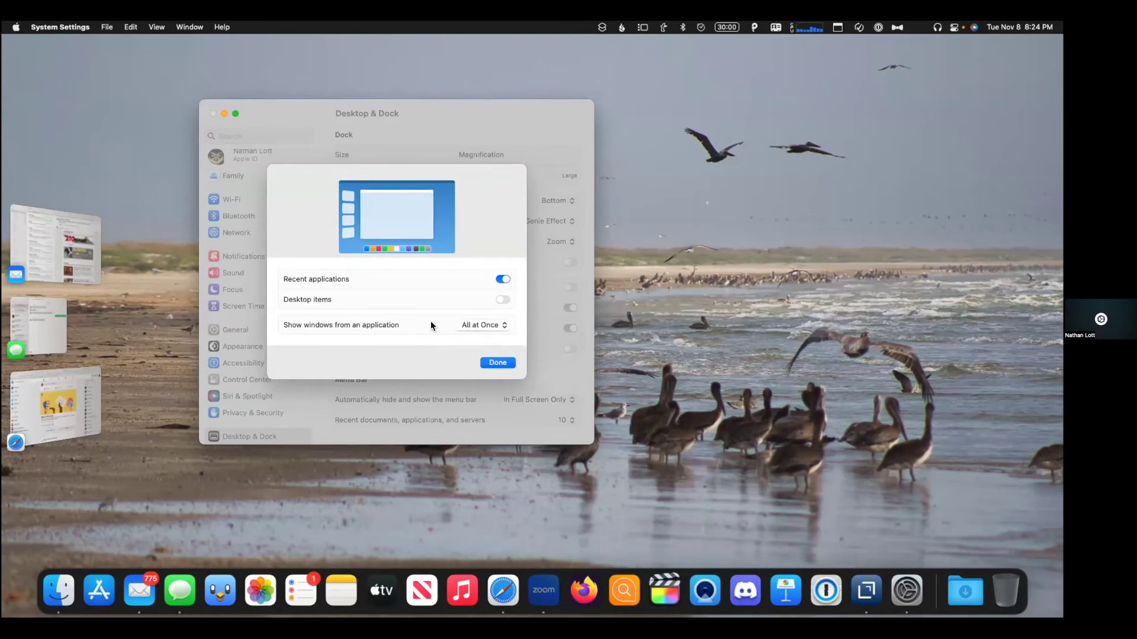
- Set windows from an application to show One at a Time, and test it by opening and closing the ALA Connect email in its own window
left_click(465, 325)
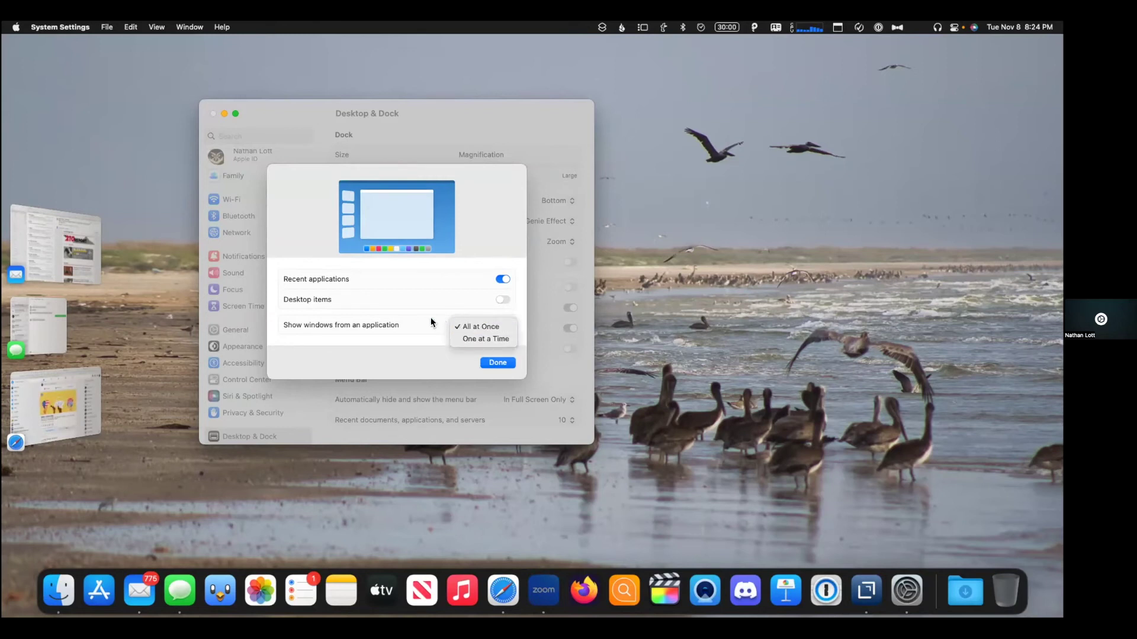
left_click(464, 338)
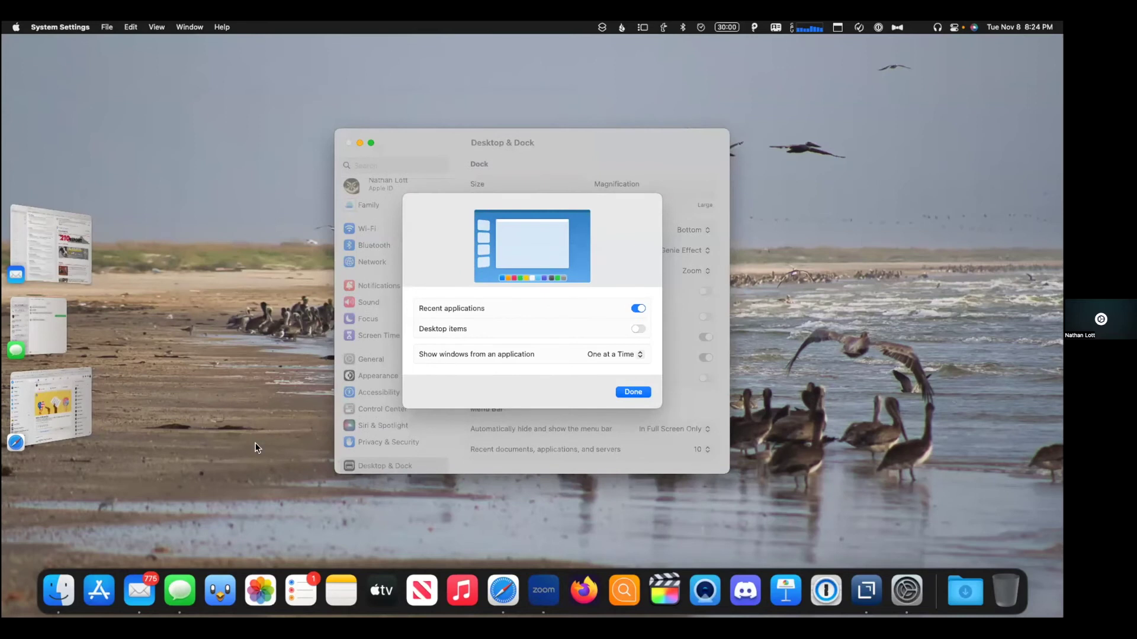
left_click(139, 589)
left_click(424, 98)
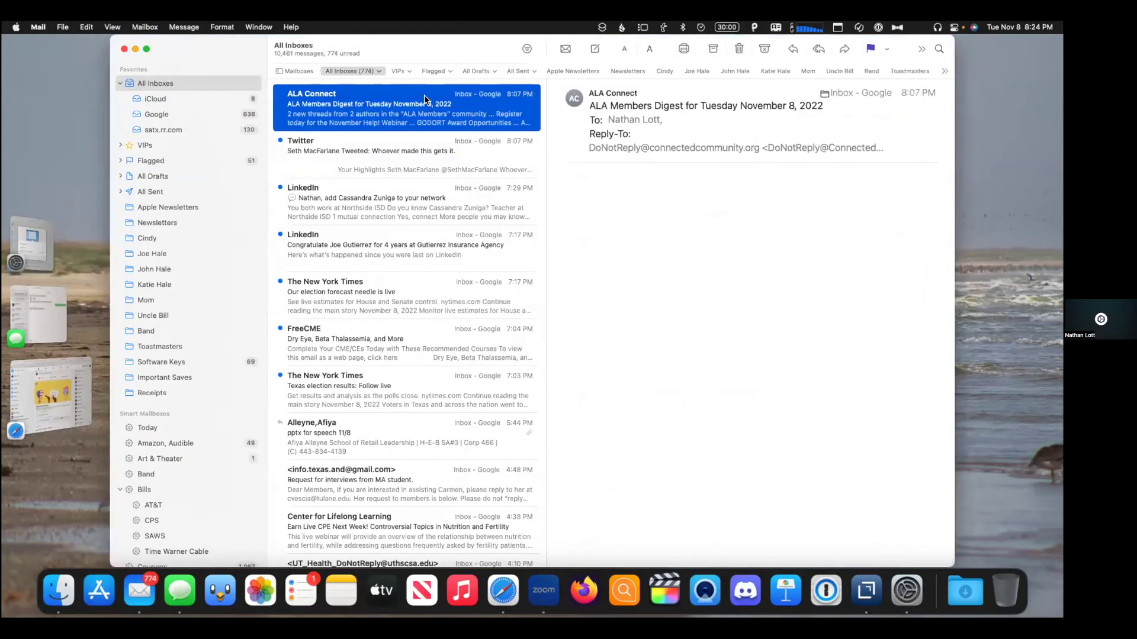
double_click(424, 97)
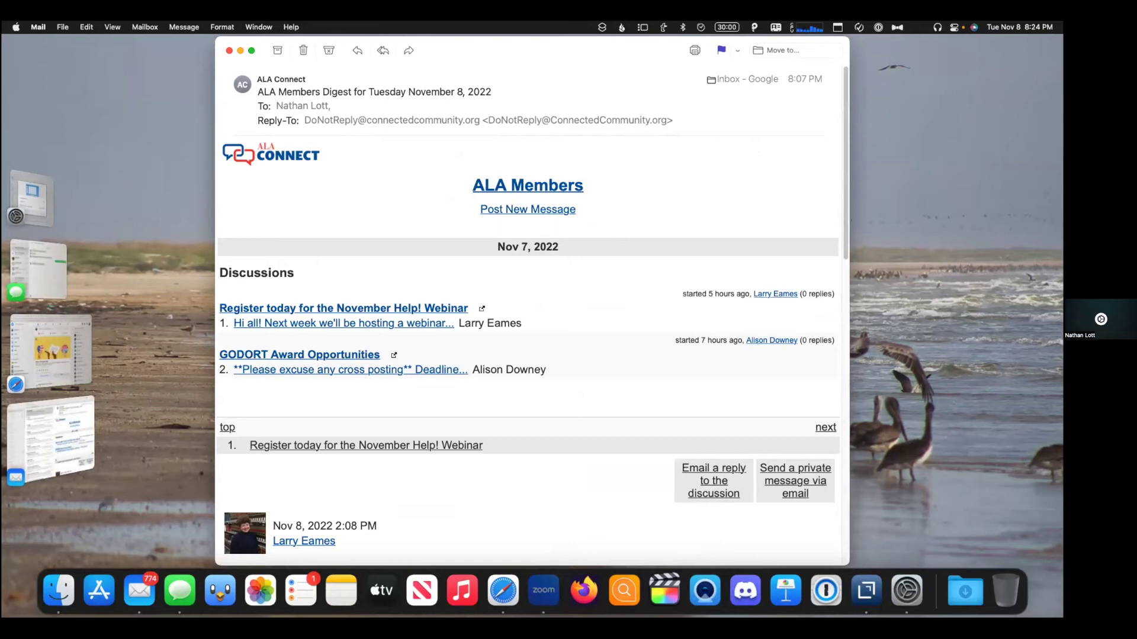
left_click(229, 51)
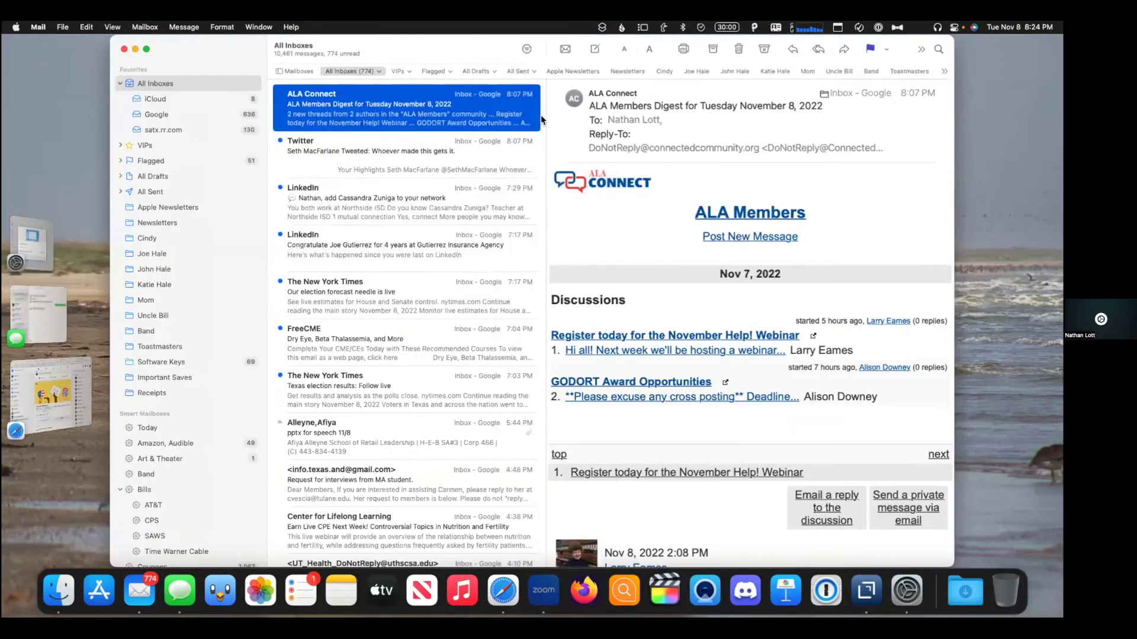
- Set Show windows from an application to All at Once in the Stage Manager settings and close the options
left_click(643, 27)
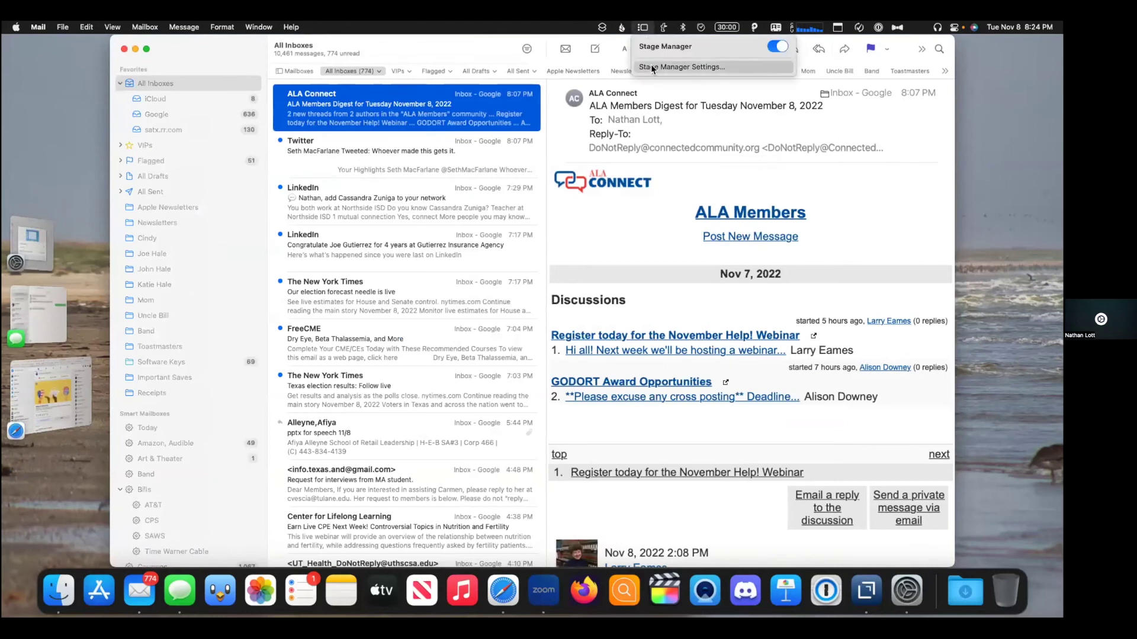
left_click(651, 67)
left_click(641, 352)
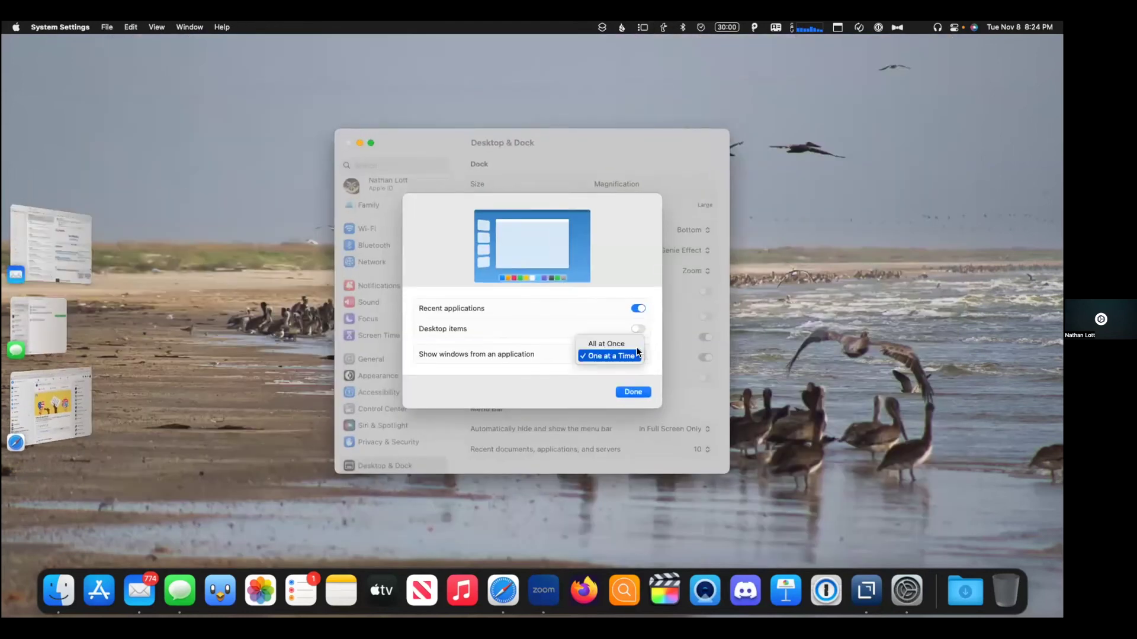
left_click(635, 344)
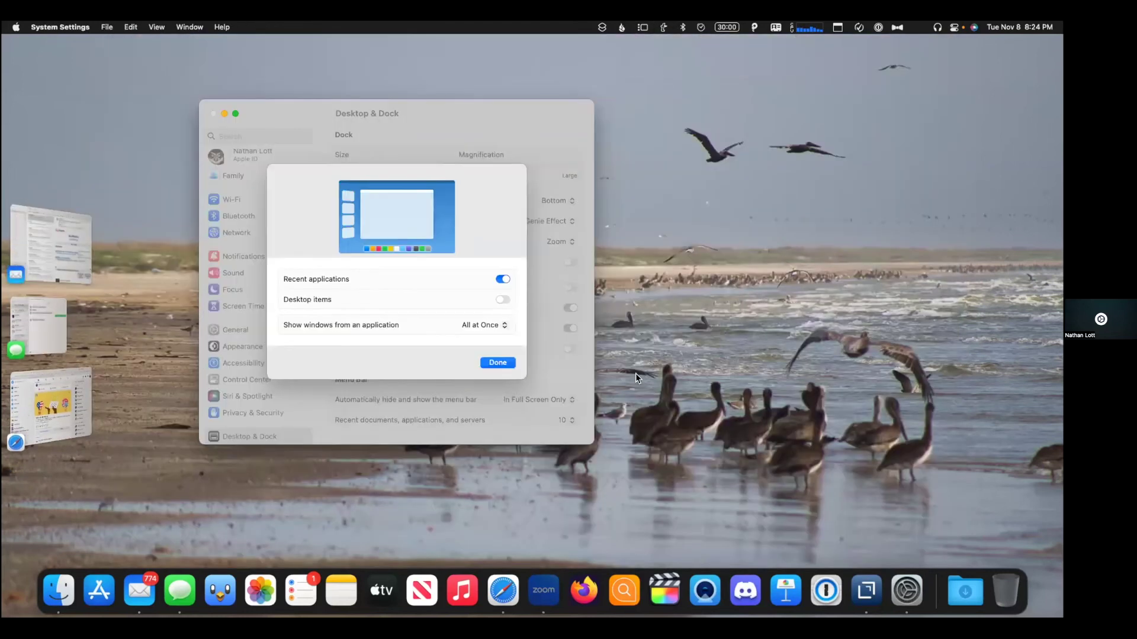
left_click(496, 363)
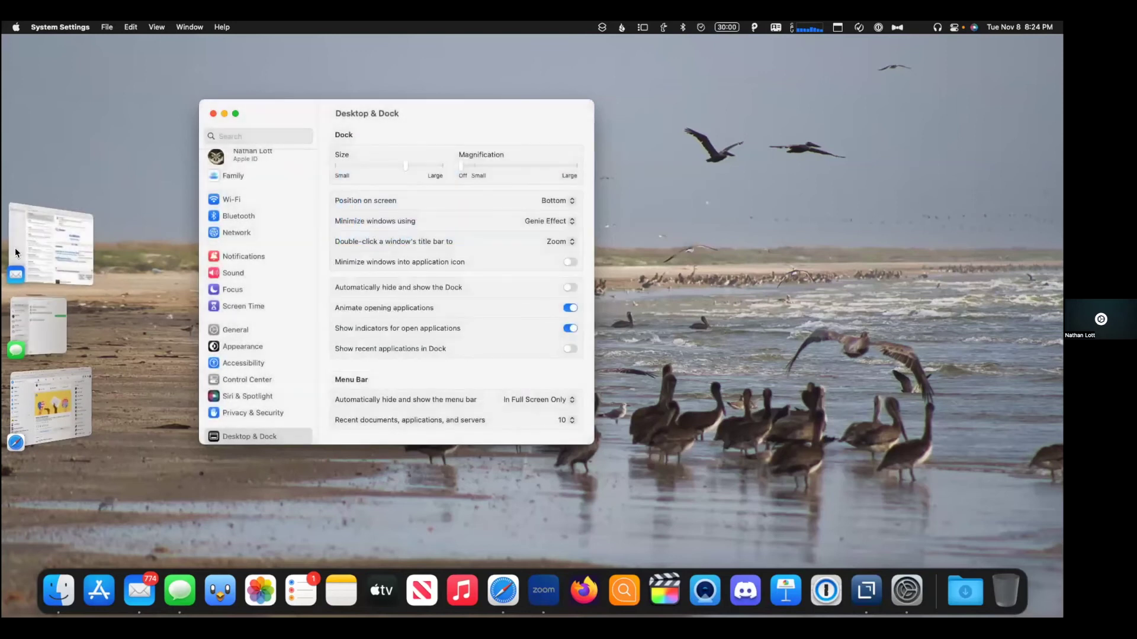
- Switch to Mail, open the ALA Connect email in its own window, and alternate between it and the inbox window
left_click(15, 247)
double_click(336, 111)
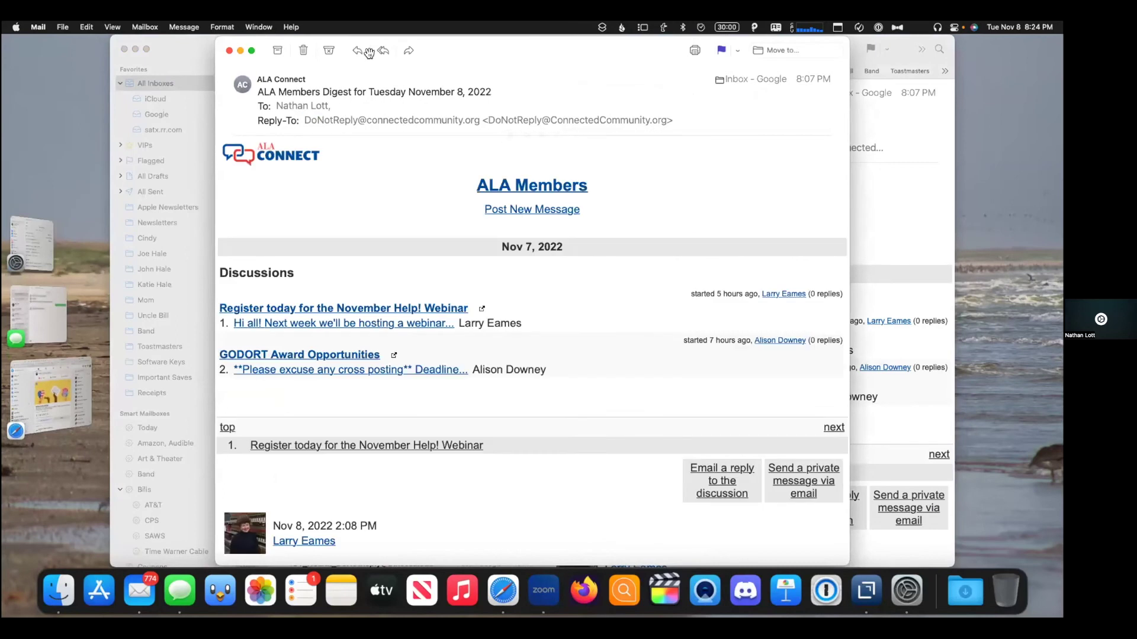
left_click(190, 45)
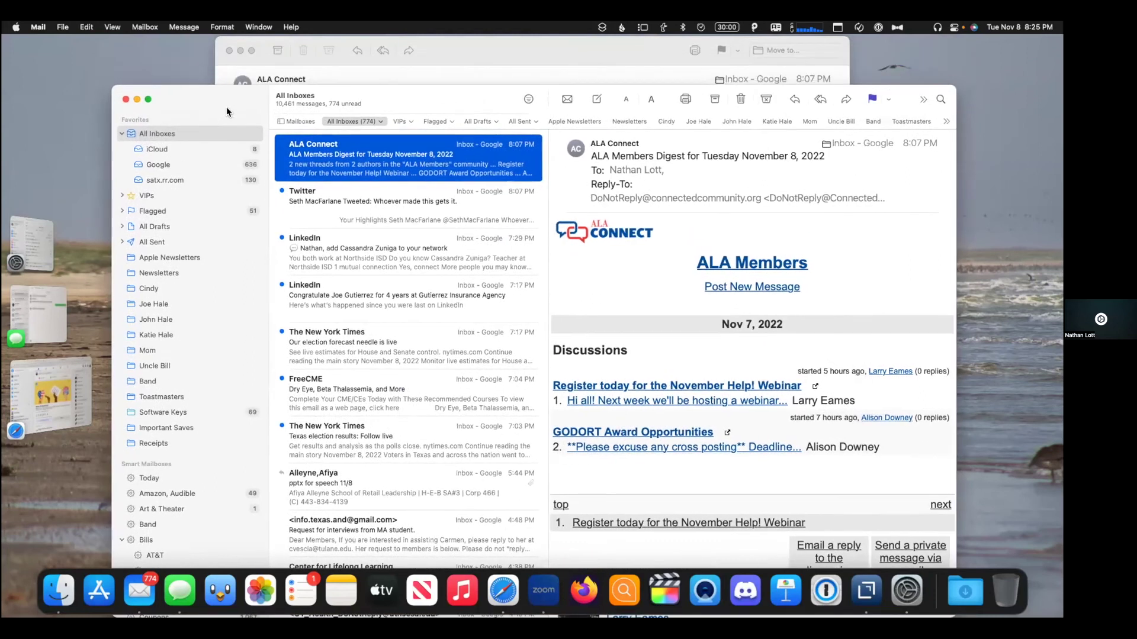
left_click(427, 51)
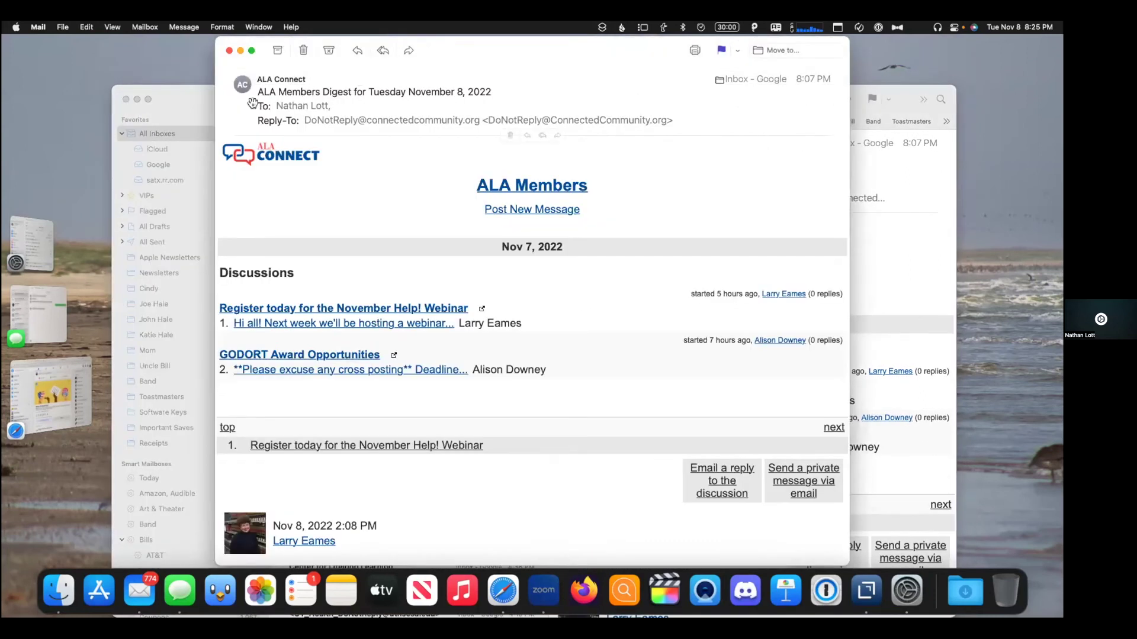
- Review the Stage Manager options again, close System Settings, and return from Mail to the empty desktop
left_click(642, 27)
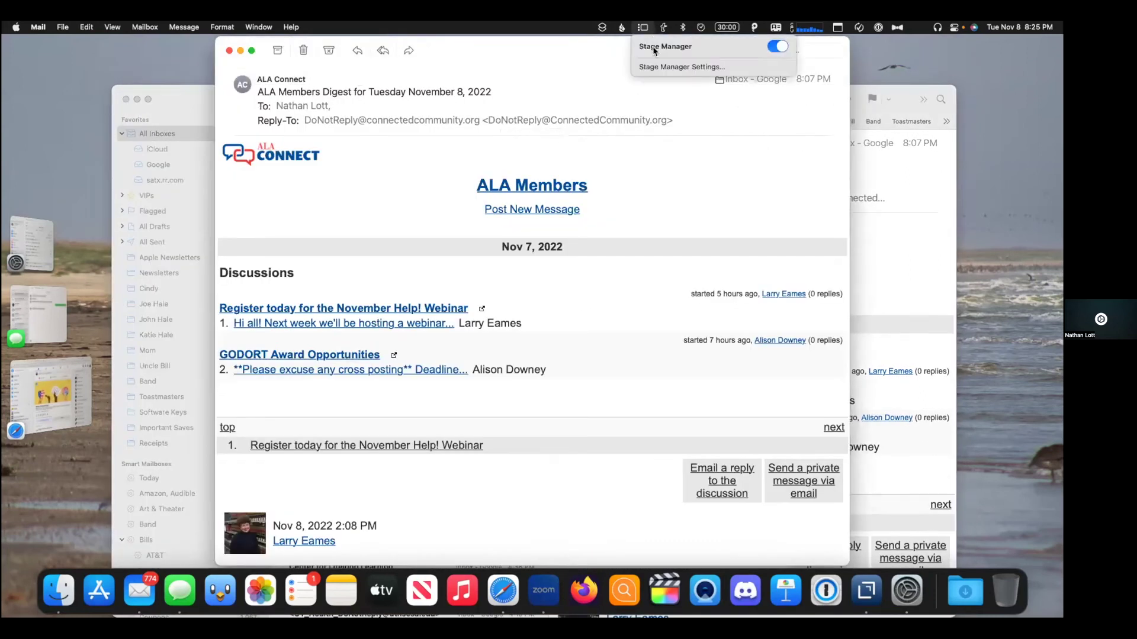
left_click(656, 67)
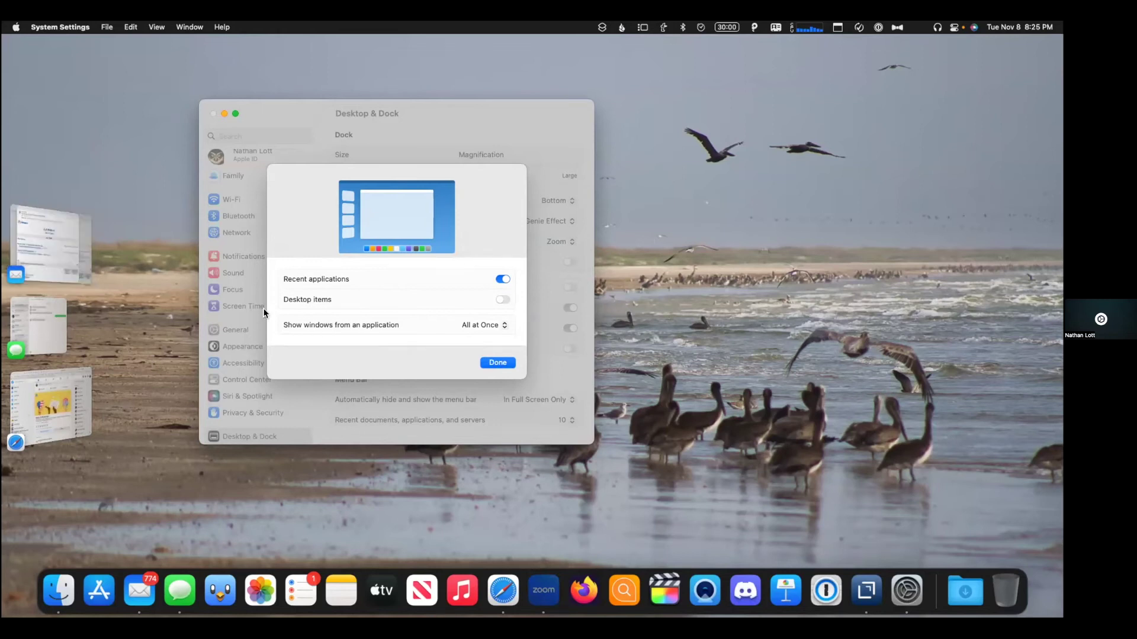
left_click(500, 363)
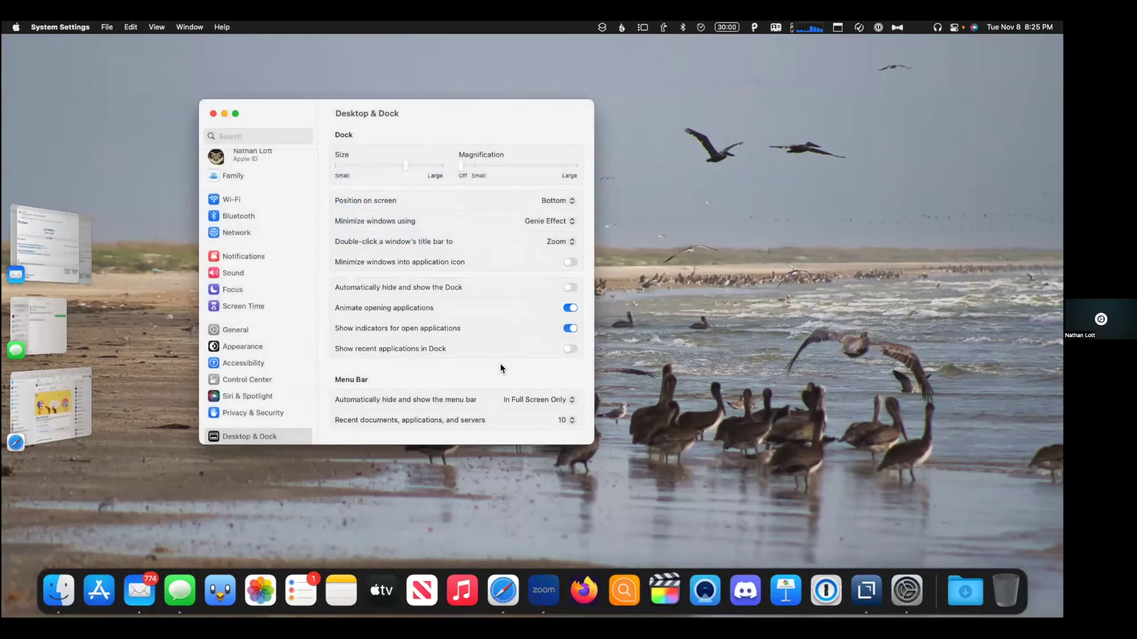
left_click(213, 113)
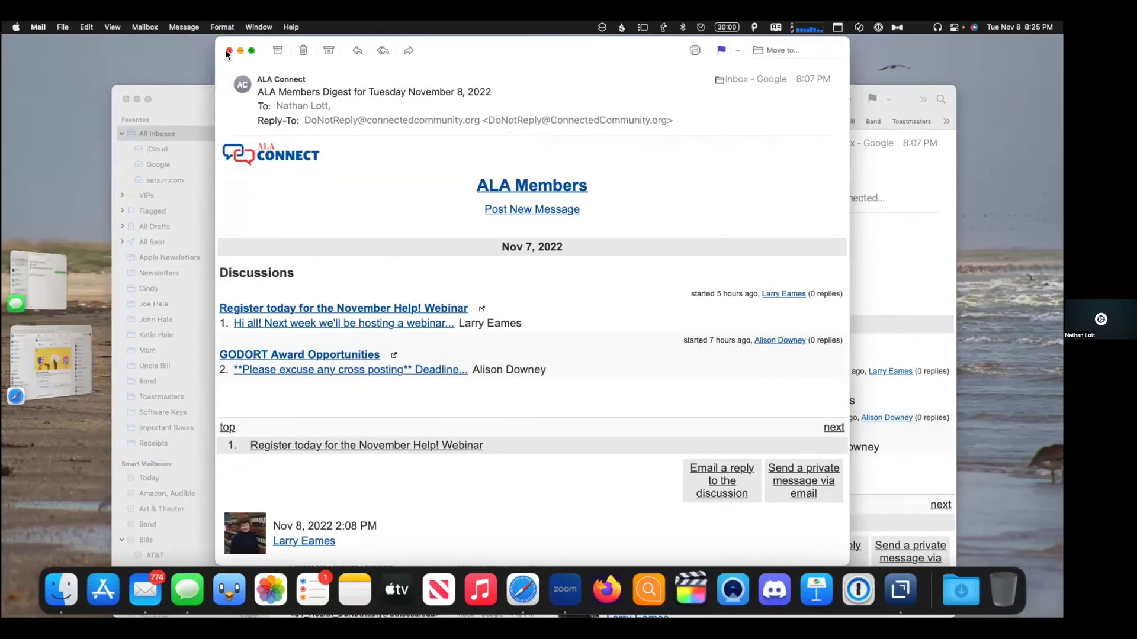
left_click(126, 137)
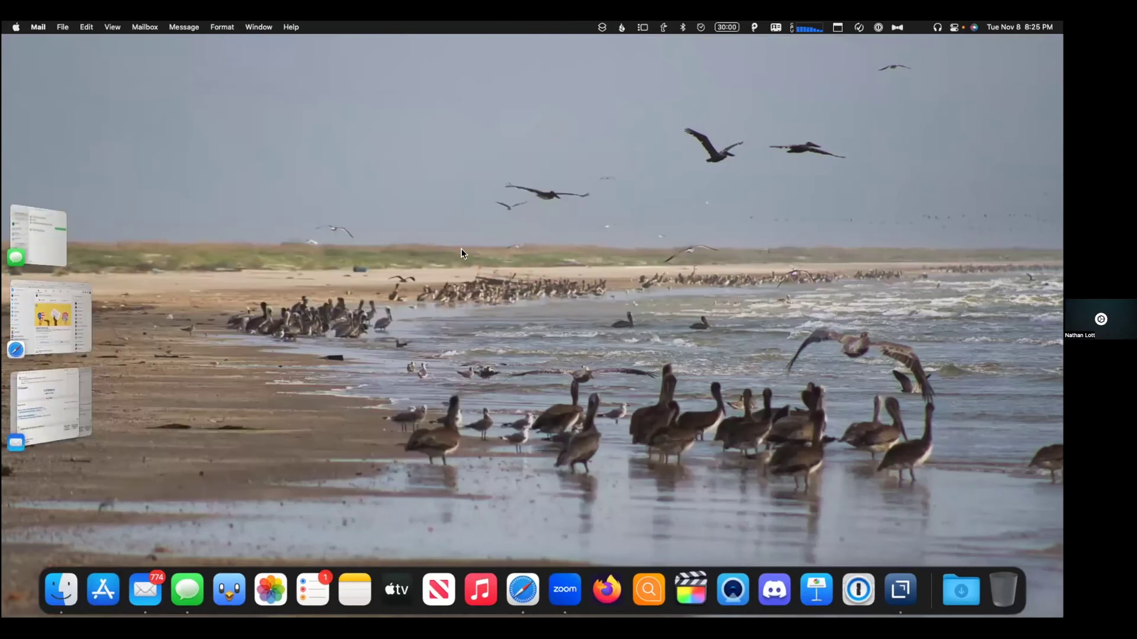